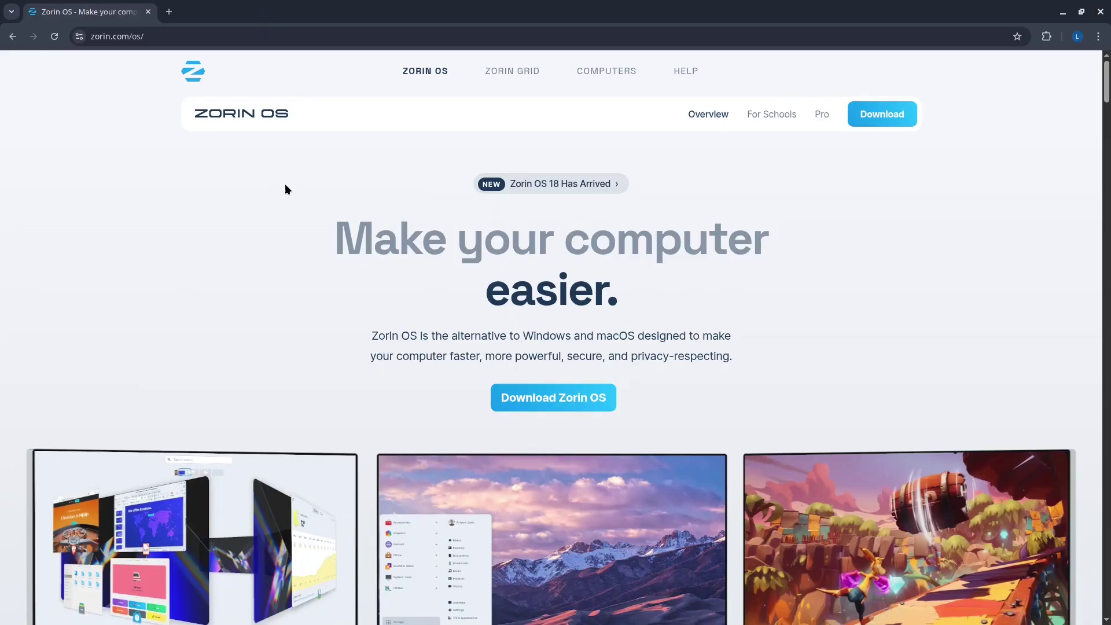
- Go to the Zorin OS download page and scroll down to the Core edition
click(899, 115)
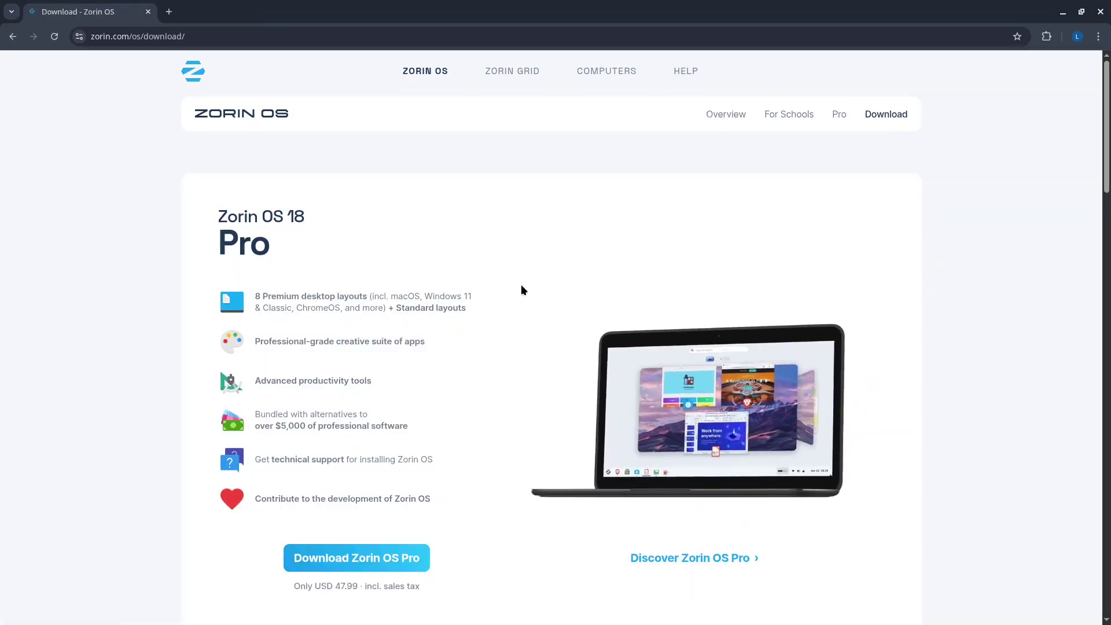
scroll(476, 574, down, 3)
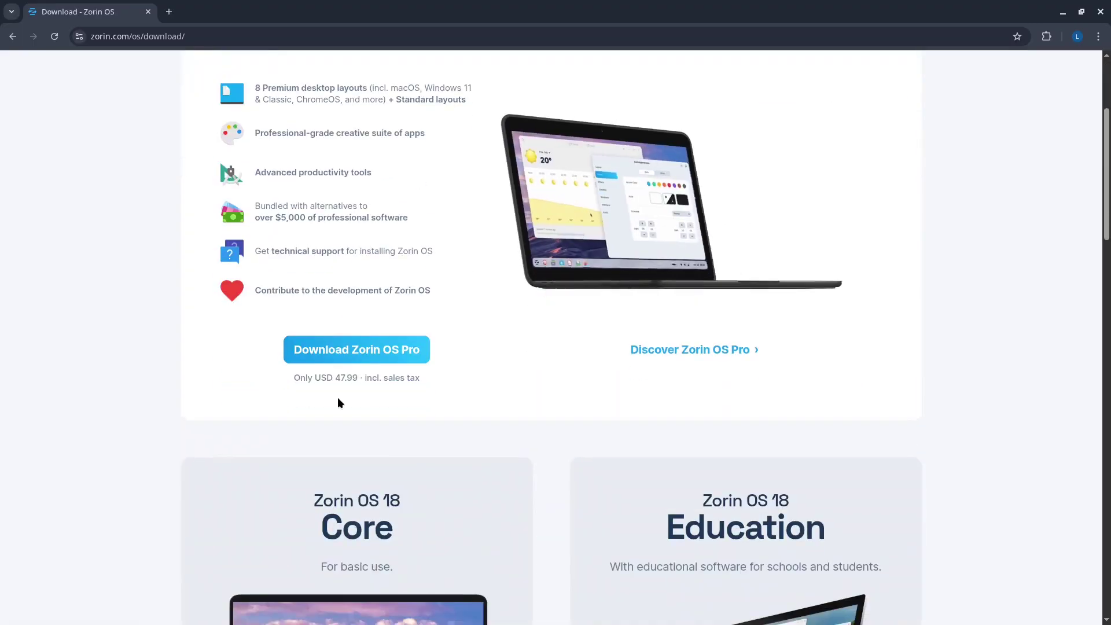
drag(294, 377, 505, 376)
click(507, 375)
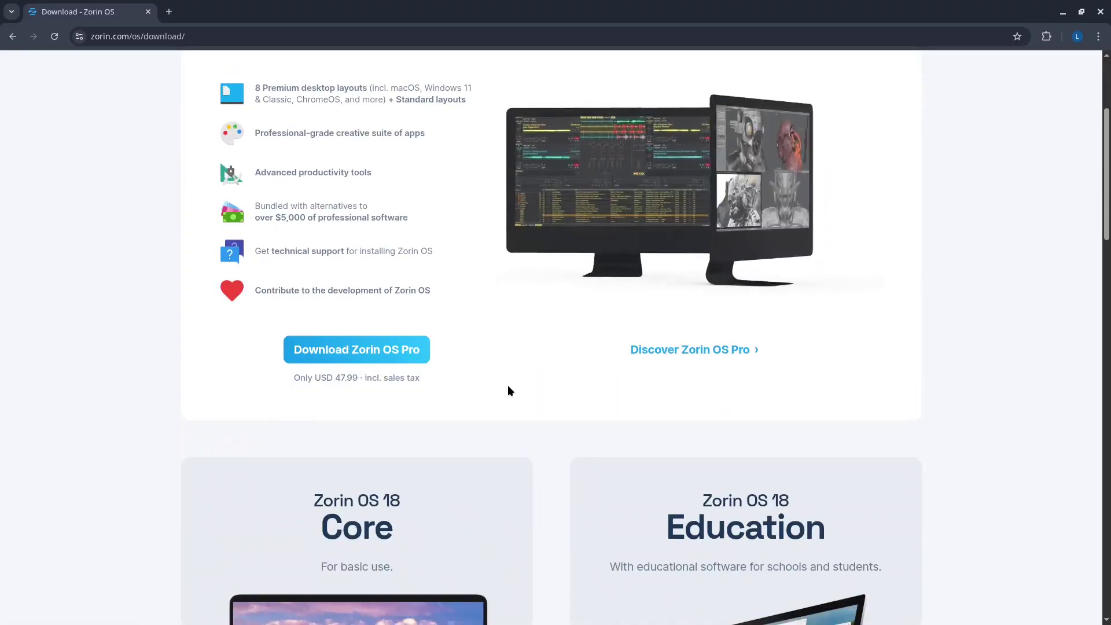
scroll(508, 385, down, 4)
scroll(397, 403, down, 4)
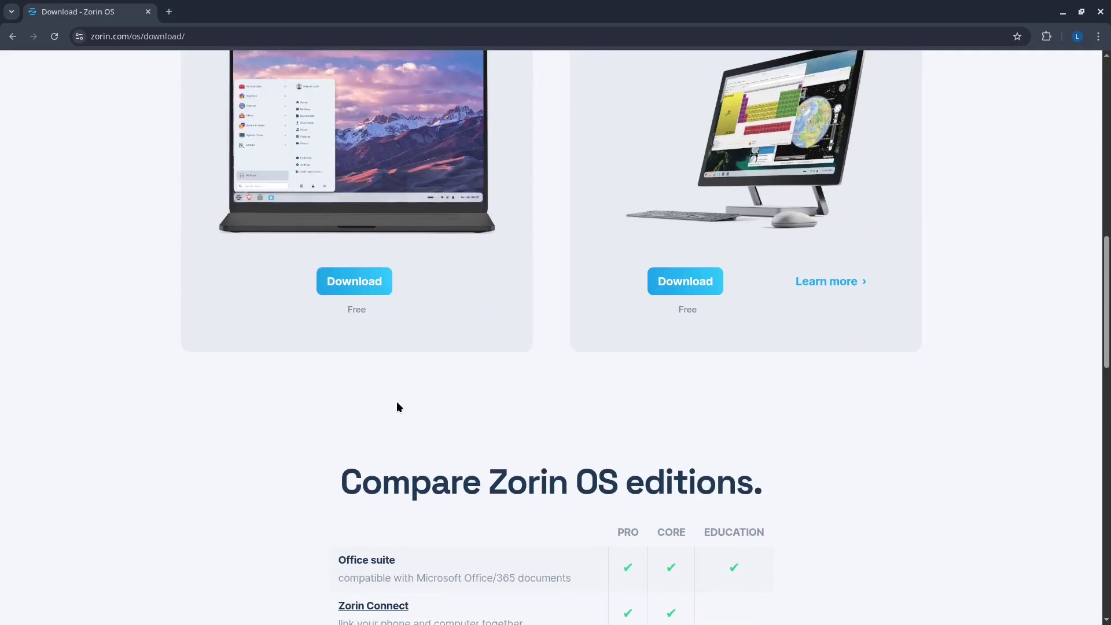
- Download the Zorin OS 18 Core ISO without signing up for the newsletter, and check its progress
click(333, 282)
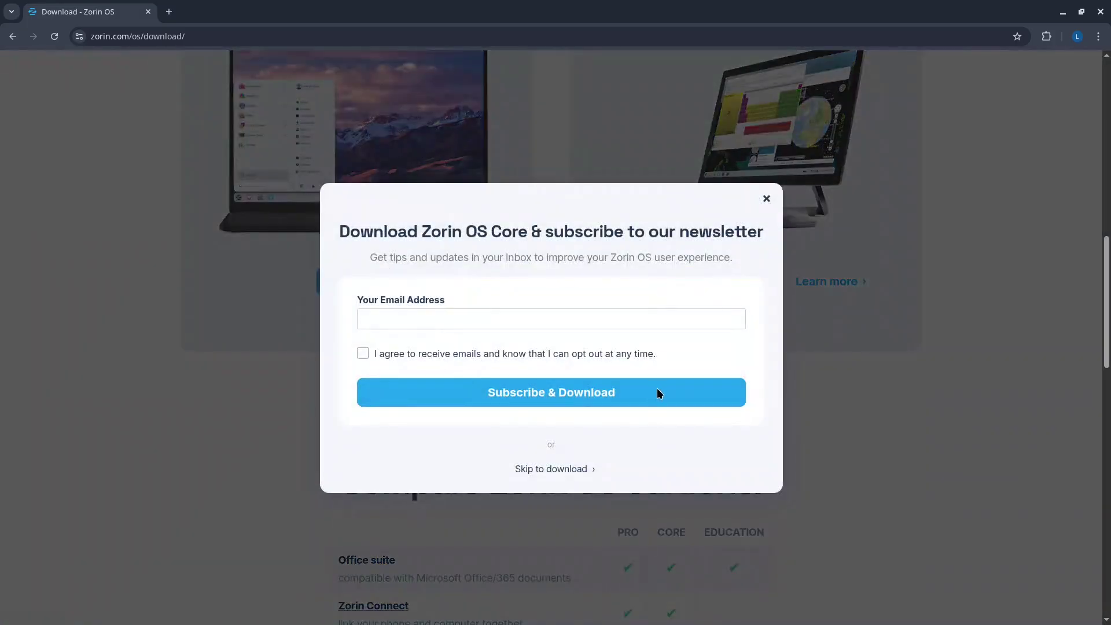
click(559, 469)
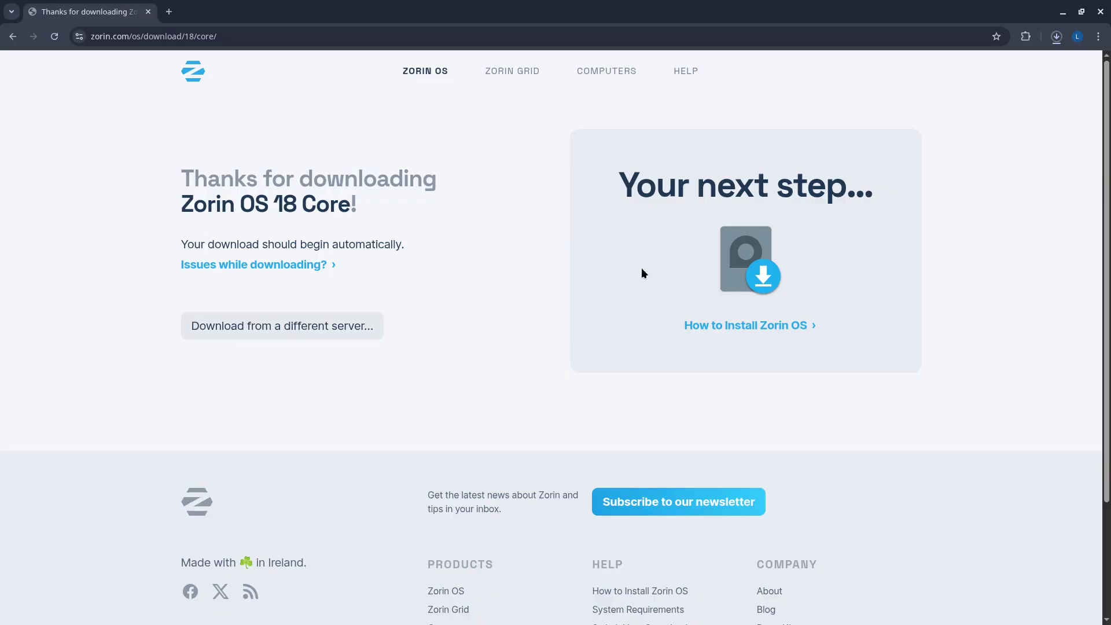
click(1056, 36)
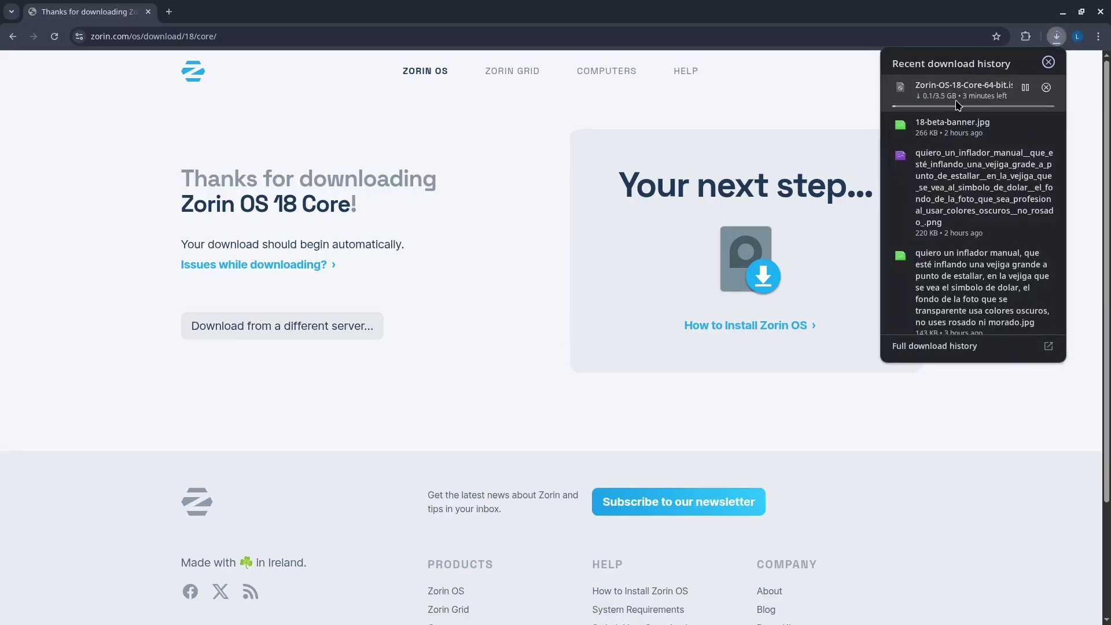
click(769, 149)
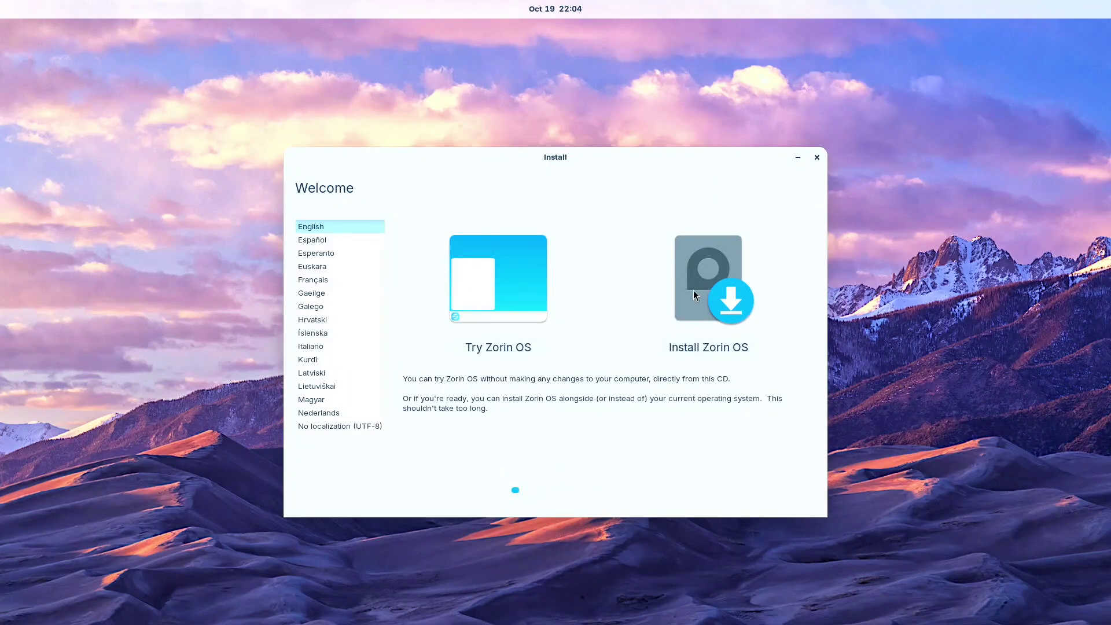
- Start installing Zorin OS with the Spanish (Latin American) keyboard layout and accept the updates options
click(712, 348)
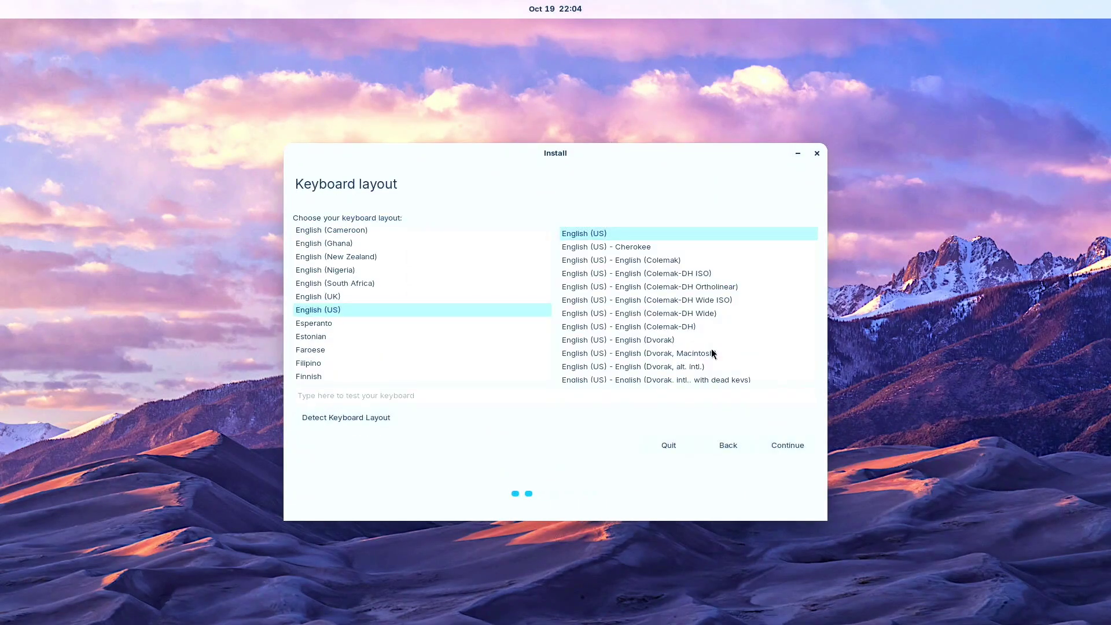
scroll(463, 342, down, 10)
click(385, 293)
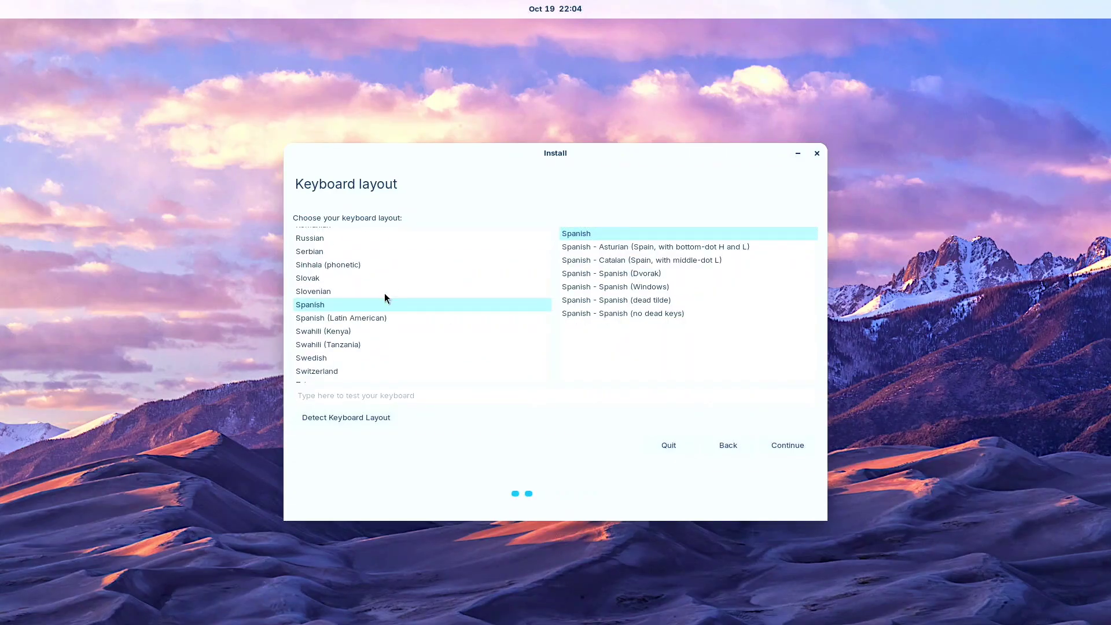
key(Down)
click(786, 445)
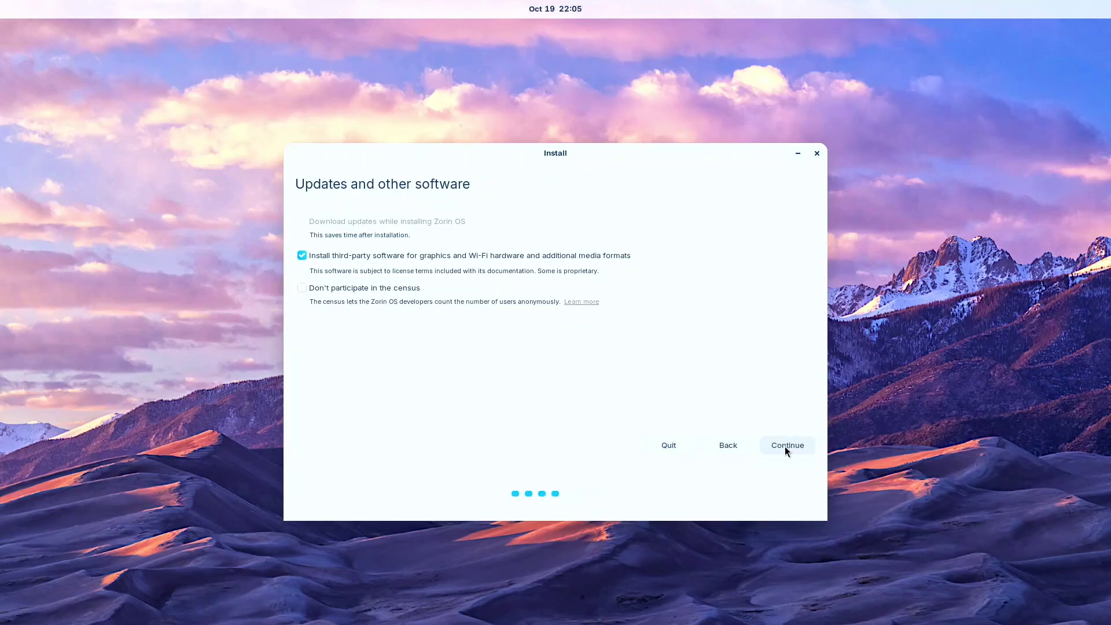
click(786, 445)
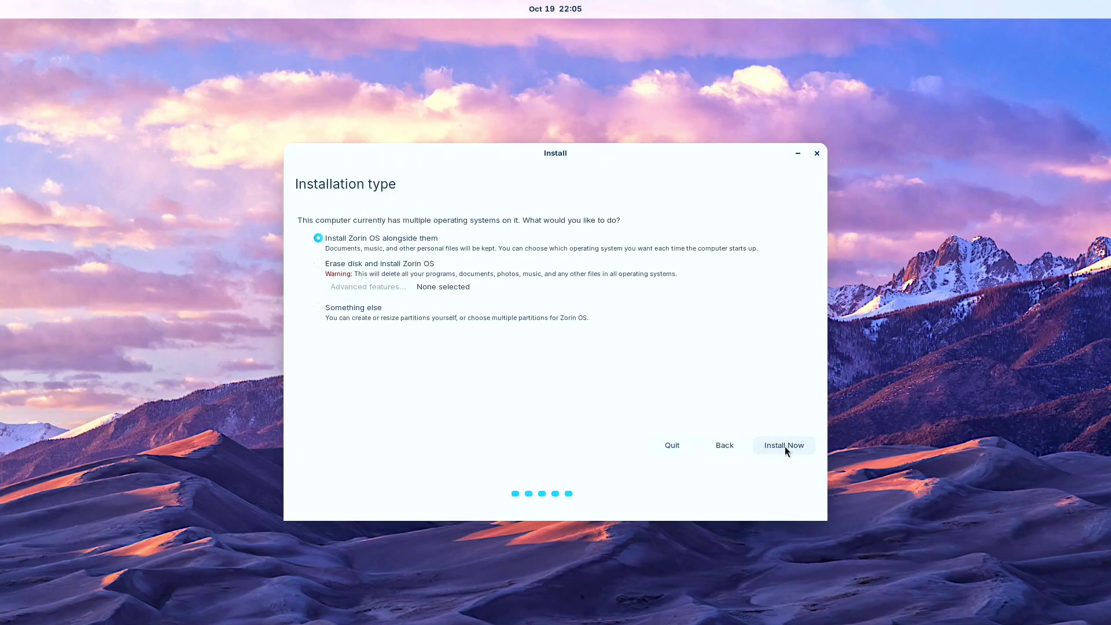
- Erase the 240.1 GB sdb drive for Zorin OS and confirm writing the partition changes
click(320, 265)
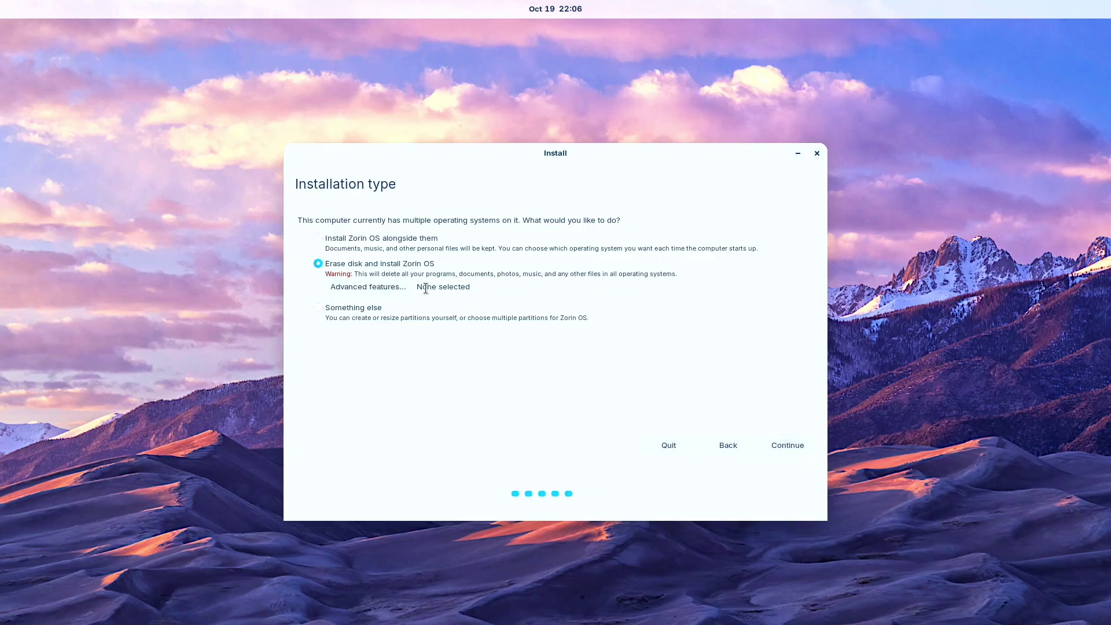
click(772, 445)
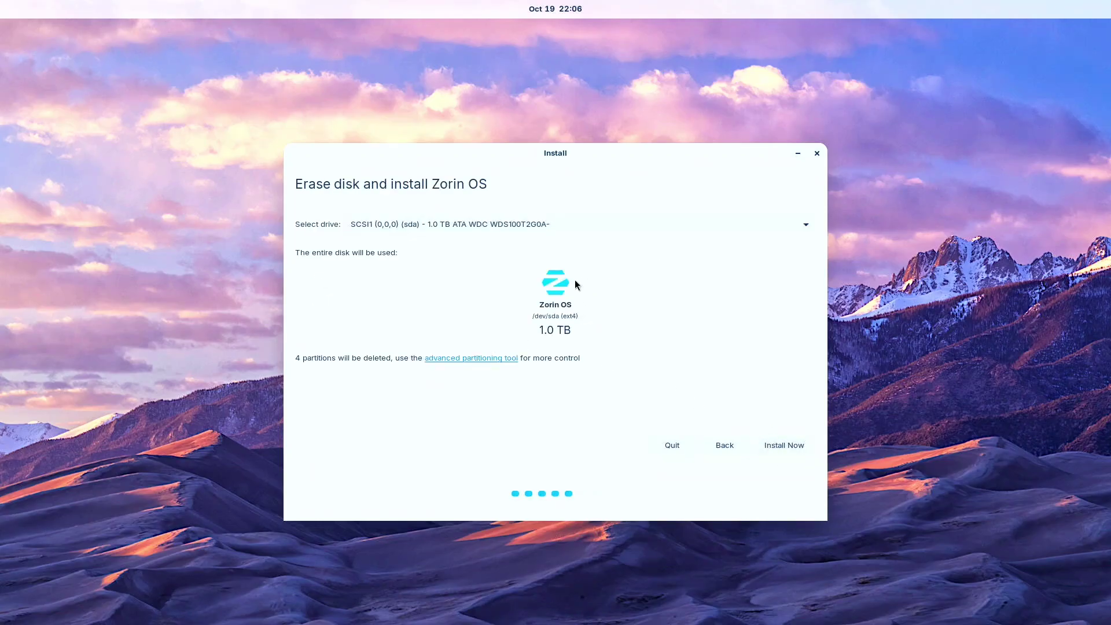
click(507, 222)
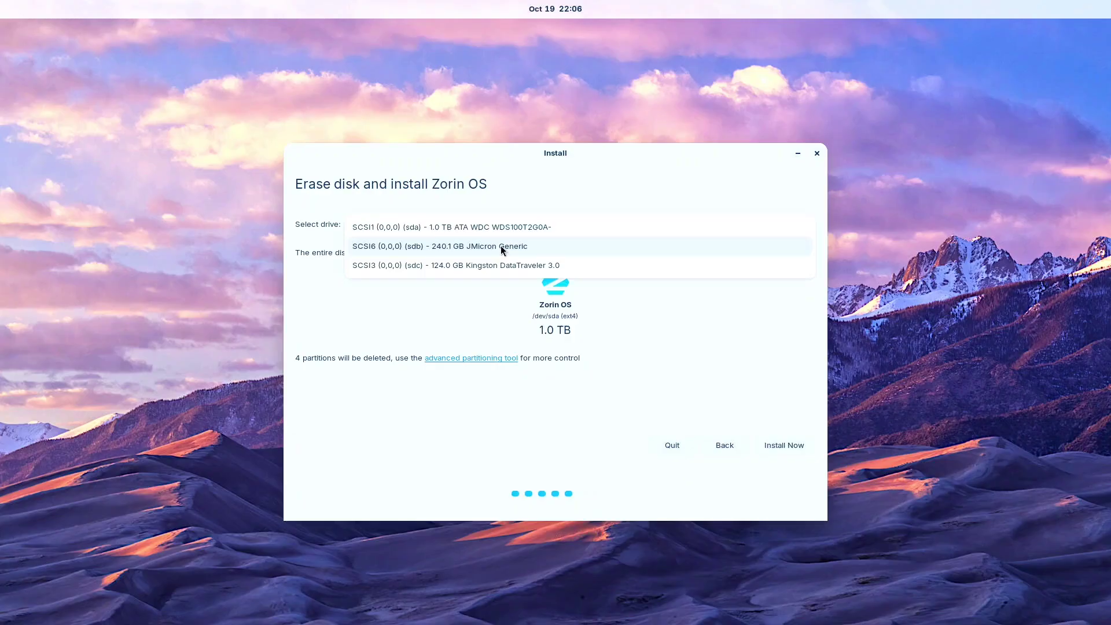
click(501, 247)
click(785, 447)
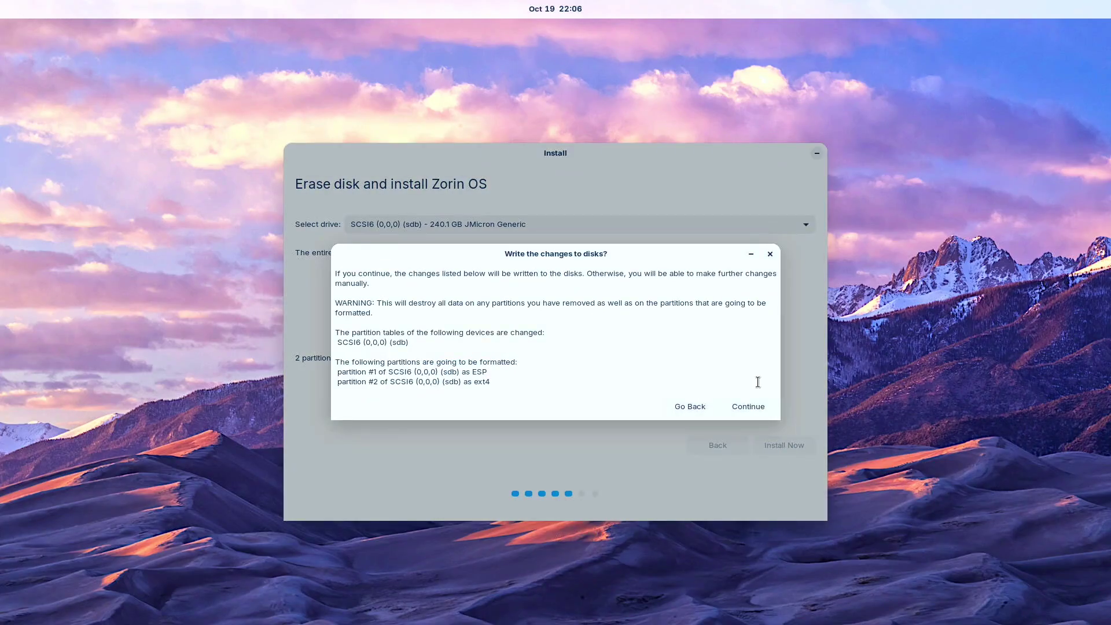
click(757, 405)
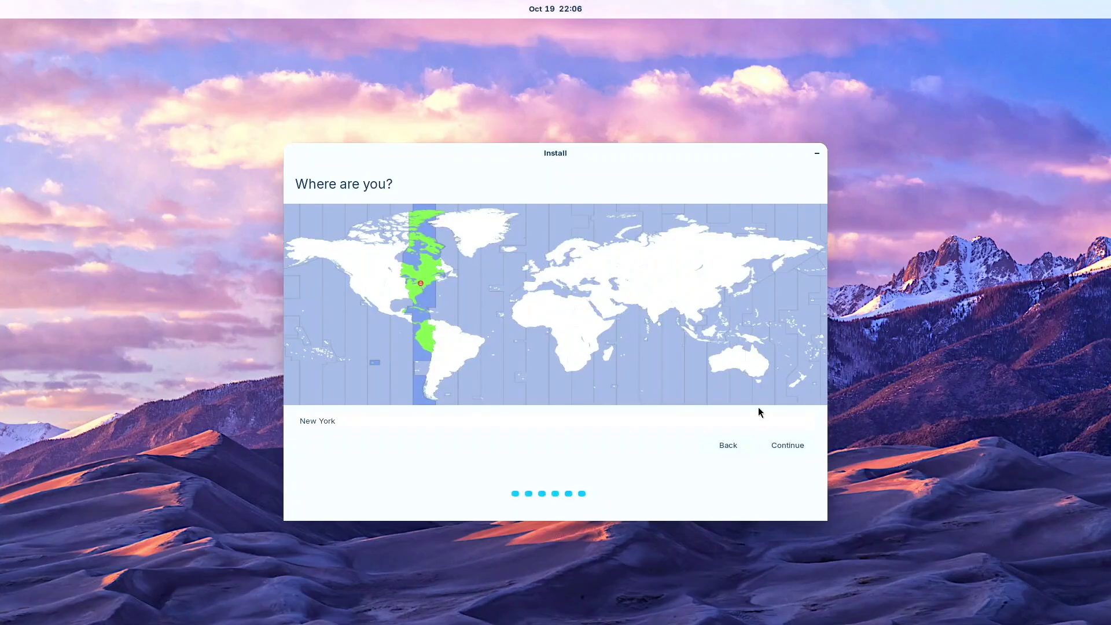
- Set the location to Guatemala, then enter the user's name, username and confirmed password to begin installing
click(400, 318)
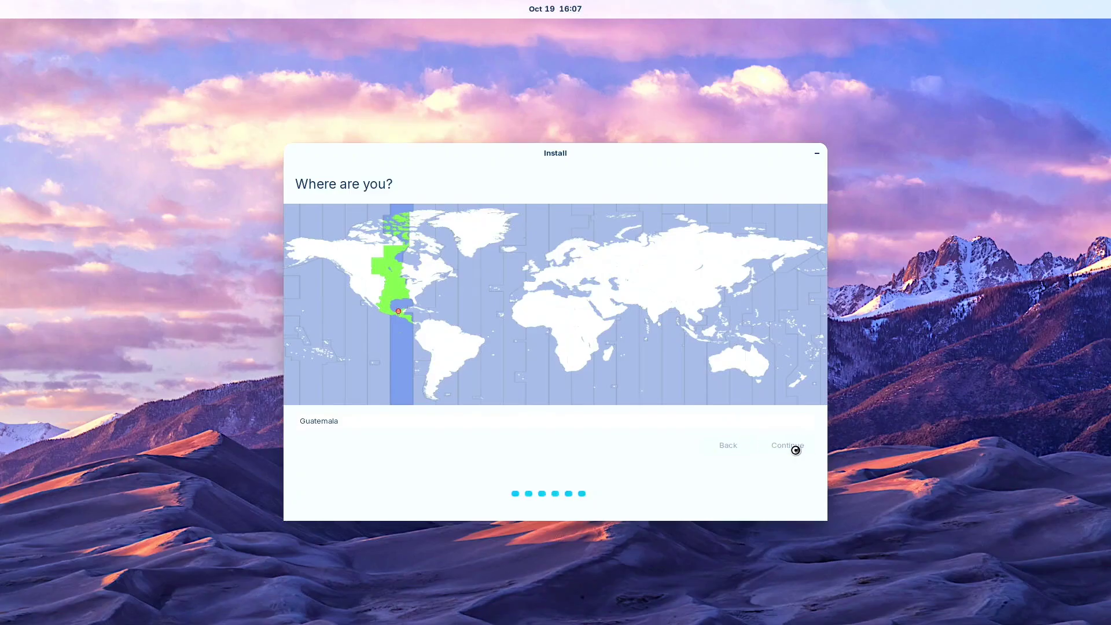
text(Luis Espino)
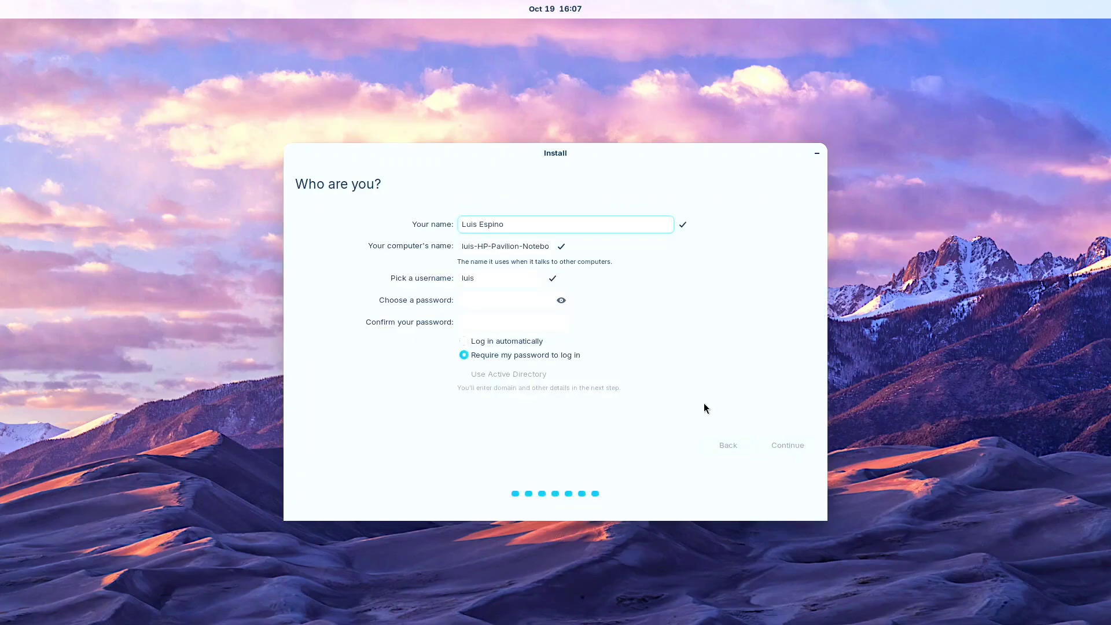
click(505, 273)
text(espino)
key(Tab)
text(********)
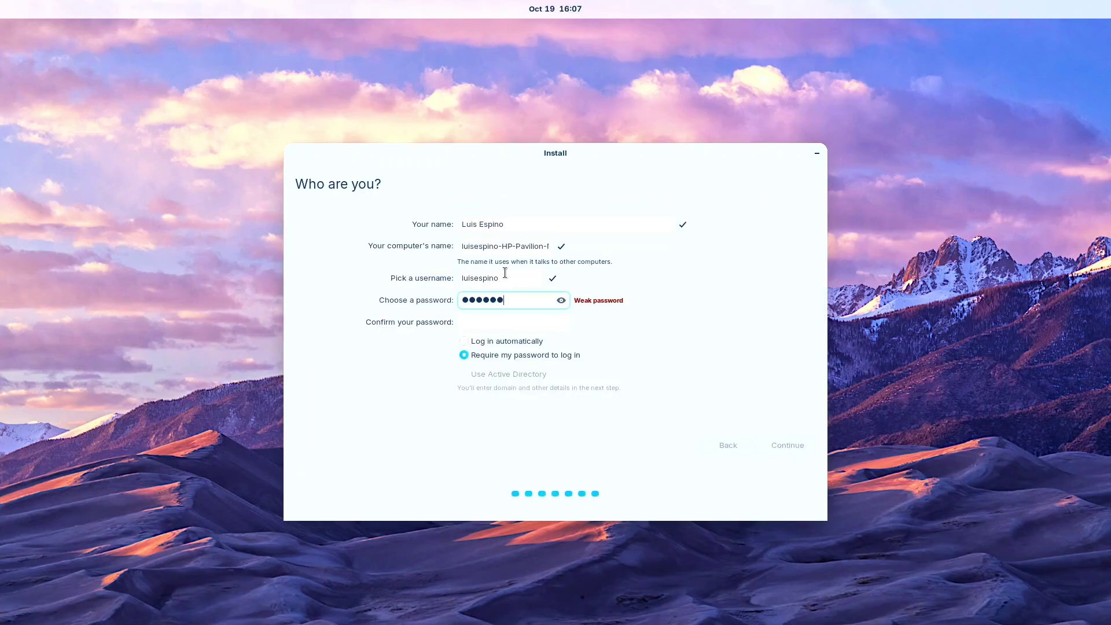
key(Tab)
text(********)
click(776, 444)
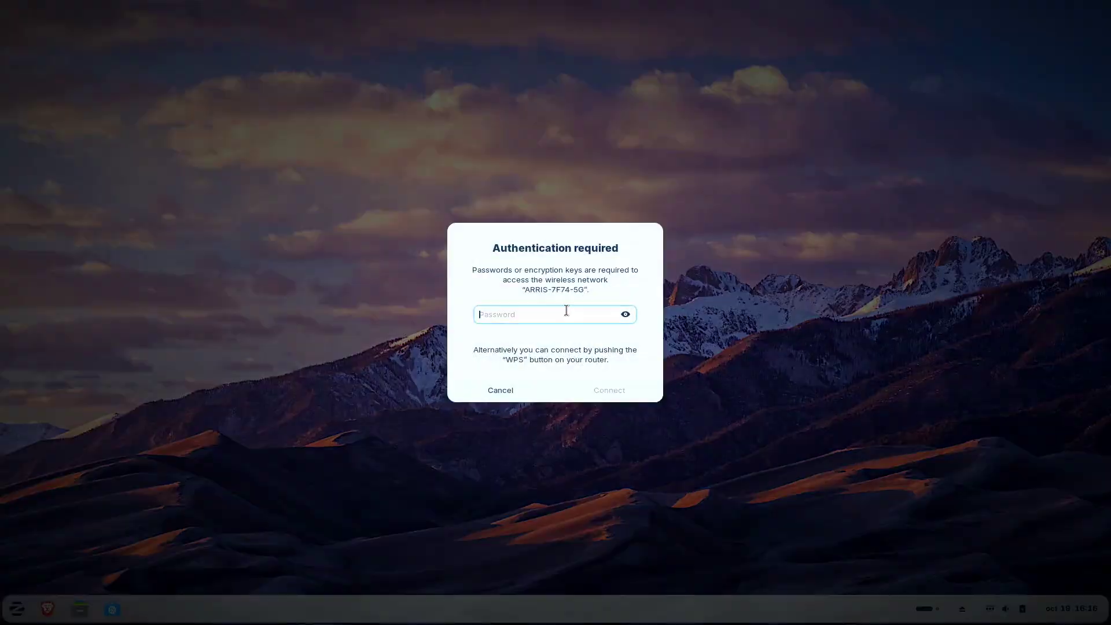
- Connect to the wireless network with its password, then browse the app menu's categories down to Utilities
text(************)
click(627, 397)
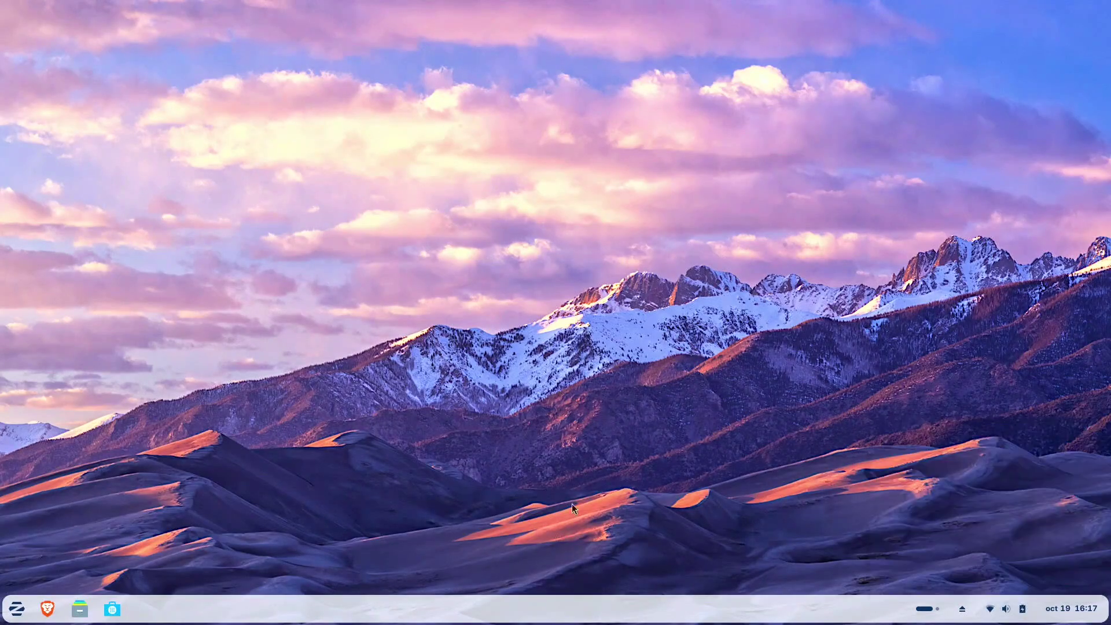
click(17, 609)
click(99, 288)
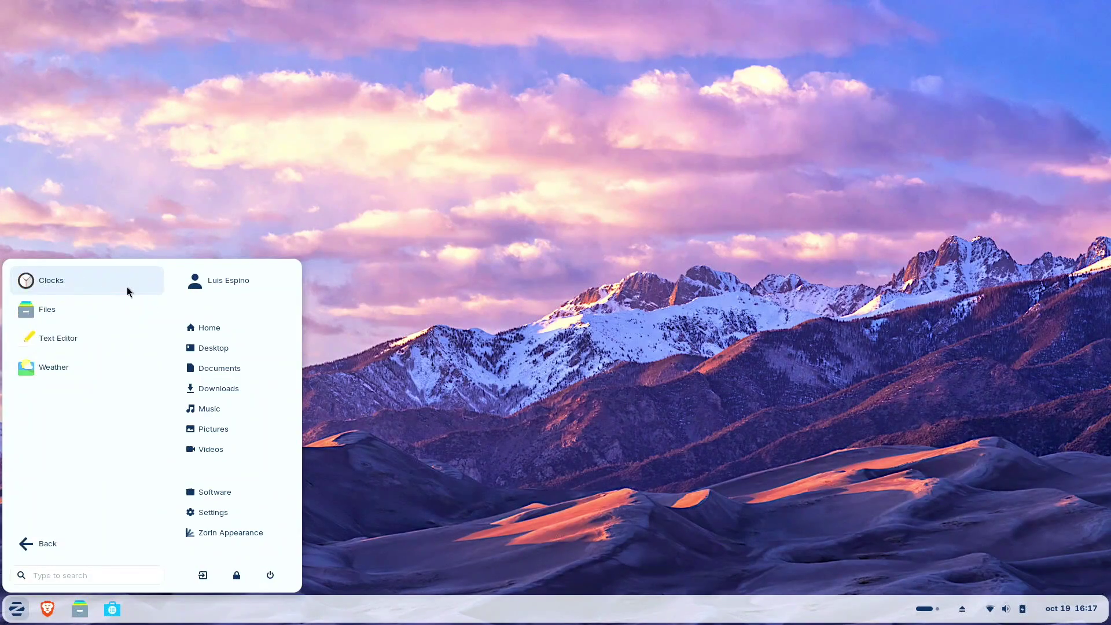
key(Escape)
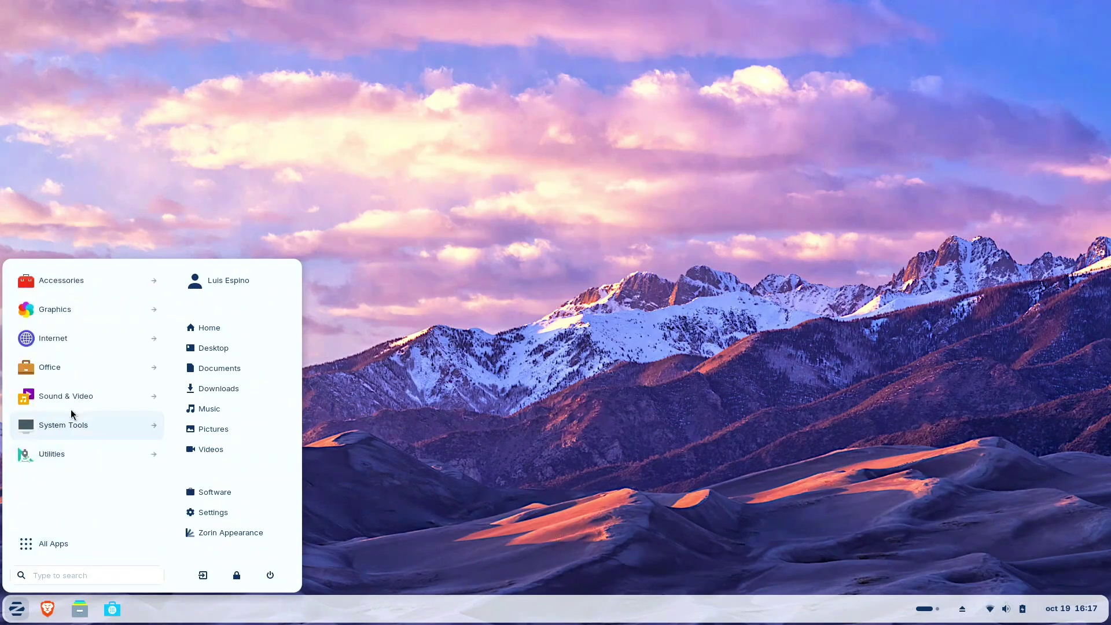
scroll(69, 425, down, 5)
scroll(68, 425, up, 5)
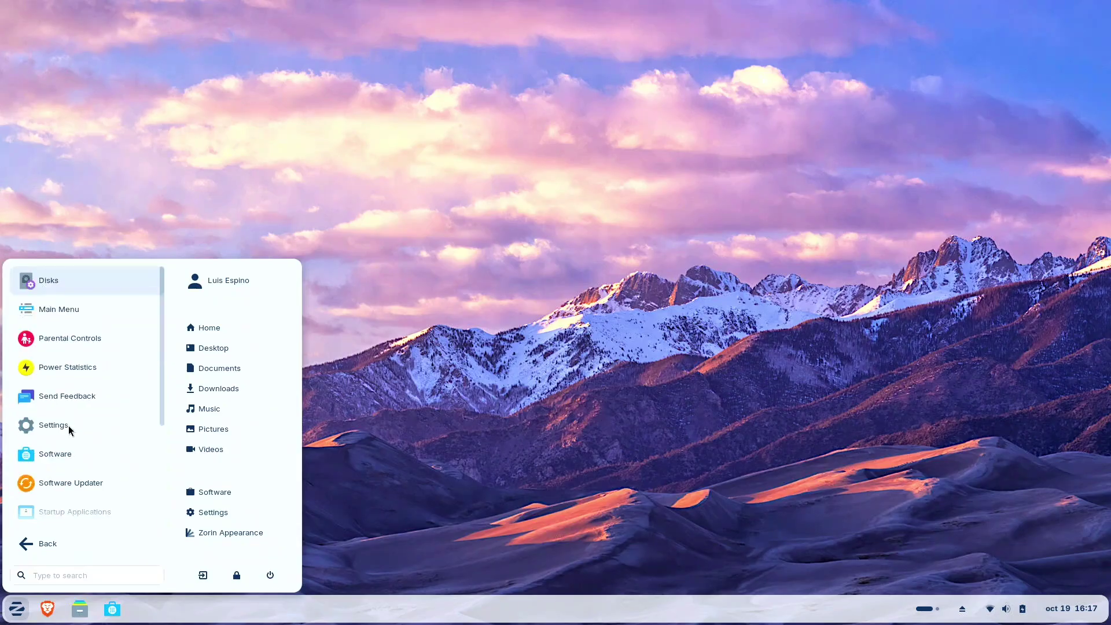
scroll(71, 445, down, 3)
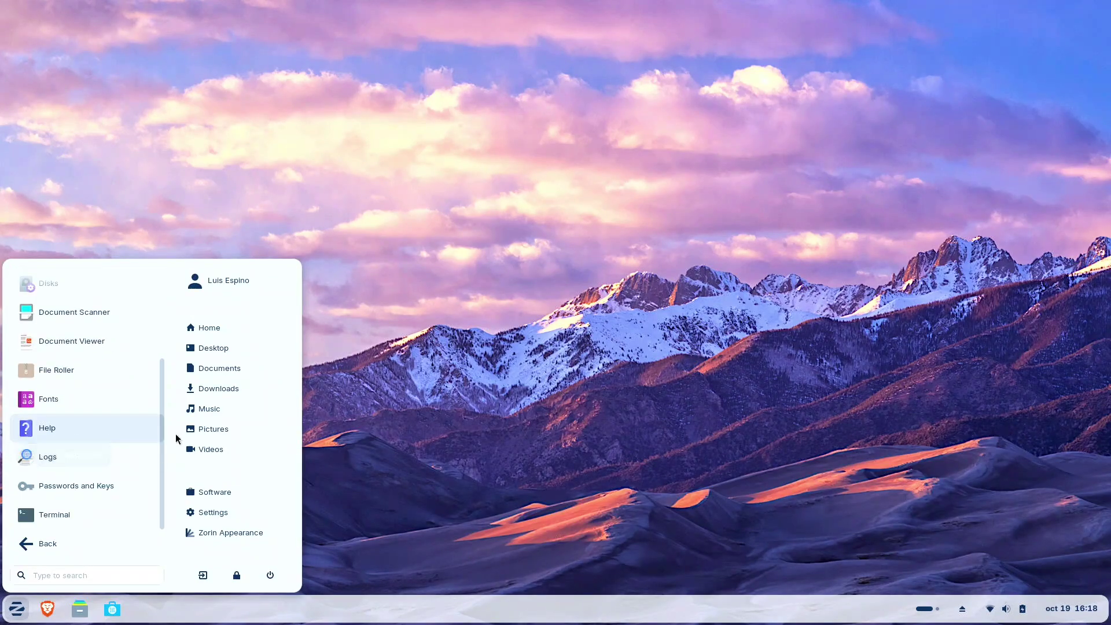
- Launch Terminal, enlarge its text three steps, and move the window toward the top-left
click(91, 518)
key(ctrl+plus)
key(ctrl+plus)
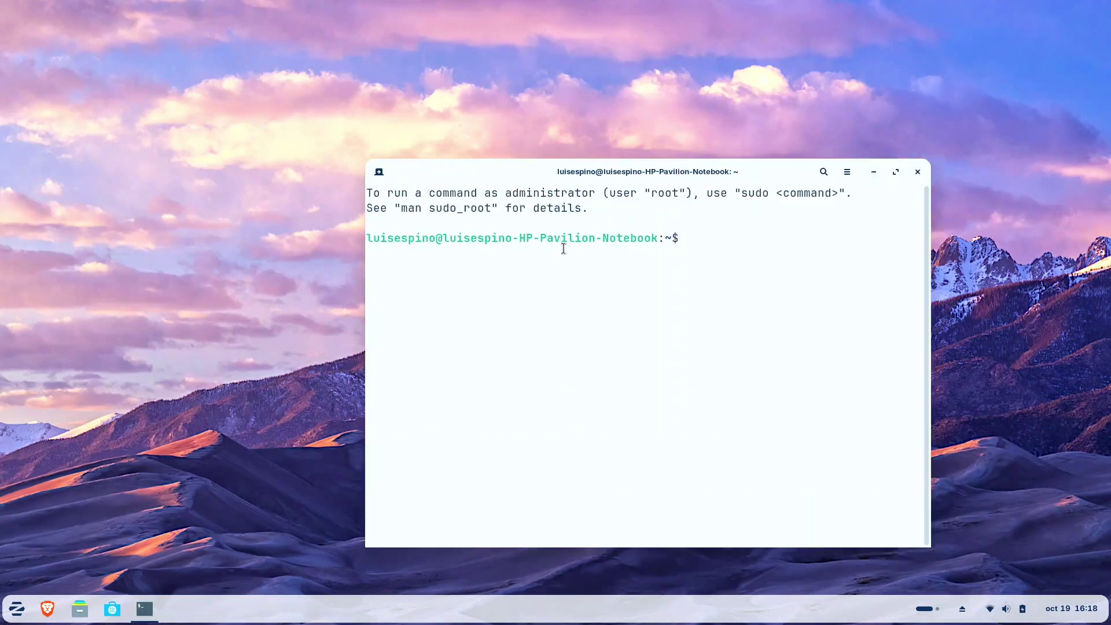
key(ctrl+plus)
drag(755, 145, 624, 20)
key(ctrl+plus)
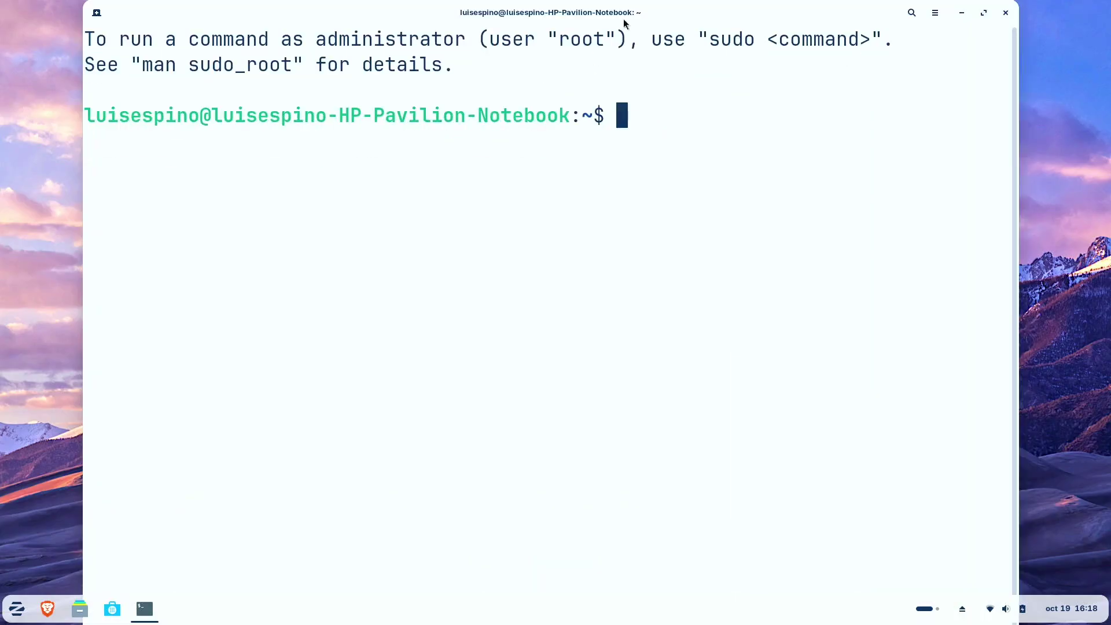
- Run sudo apt update, then install neofetch, sysbench and firefox, confirming with y
text(sudo apt update)
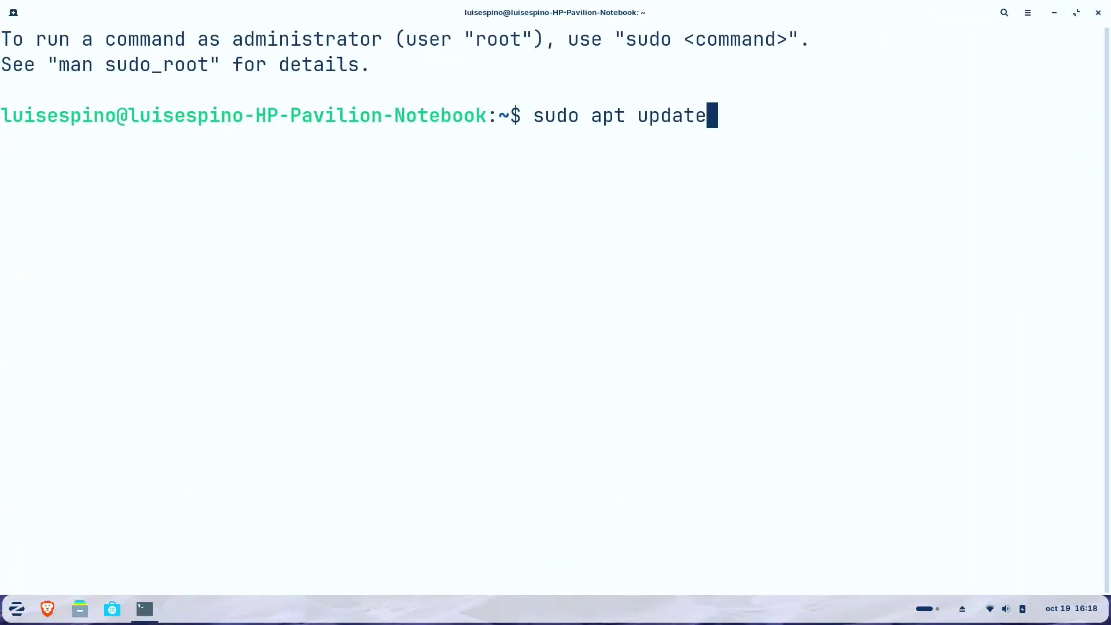
key(Return)
key(Return)
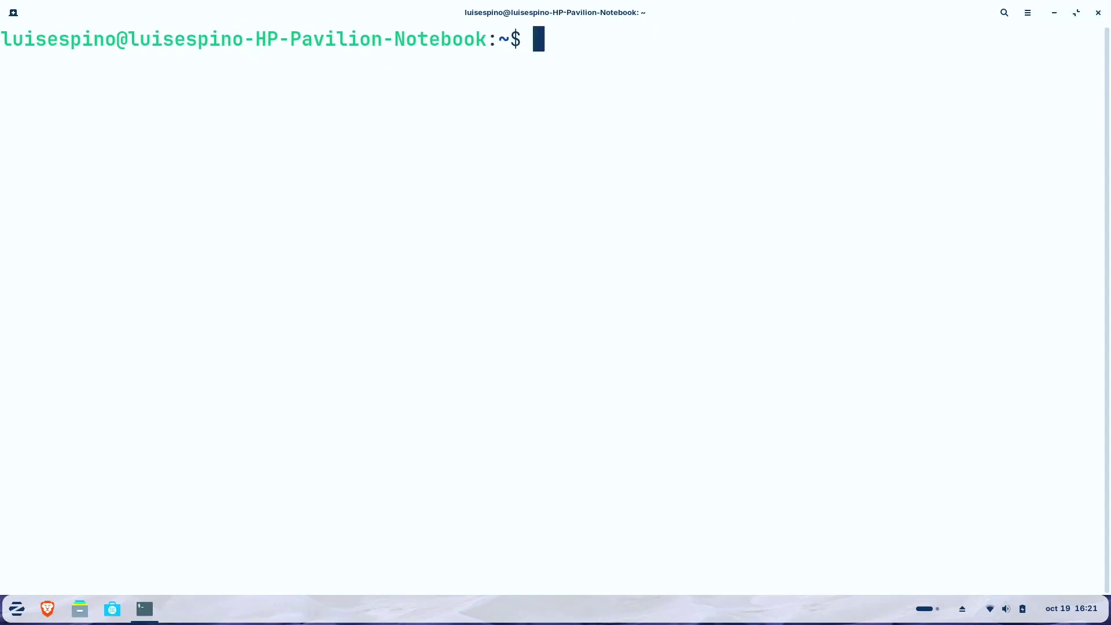
text(sudo apt install neofetch)
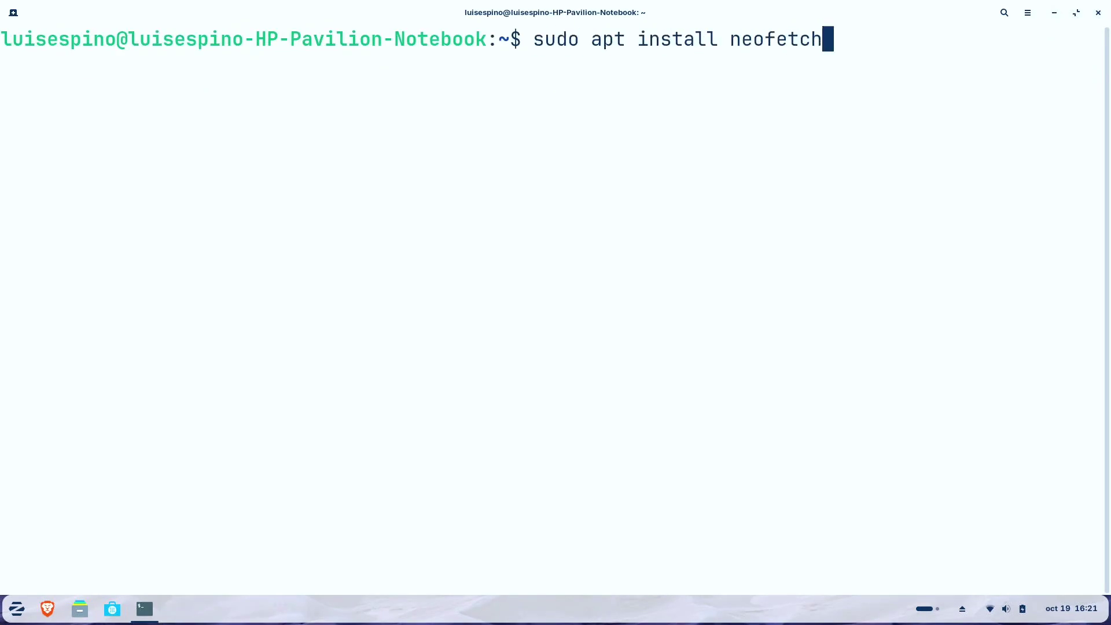
text( sysbench firefox)
key(Return)
text(y)
key(Return)
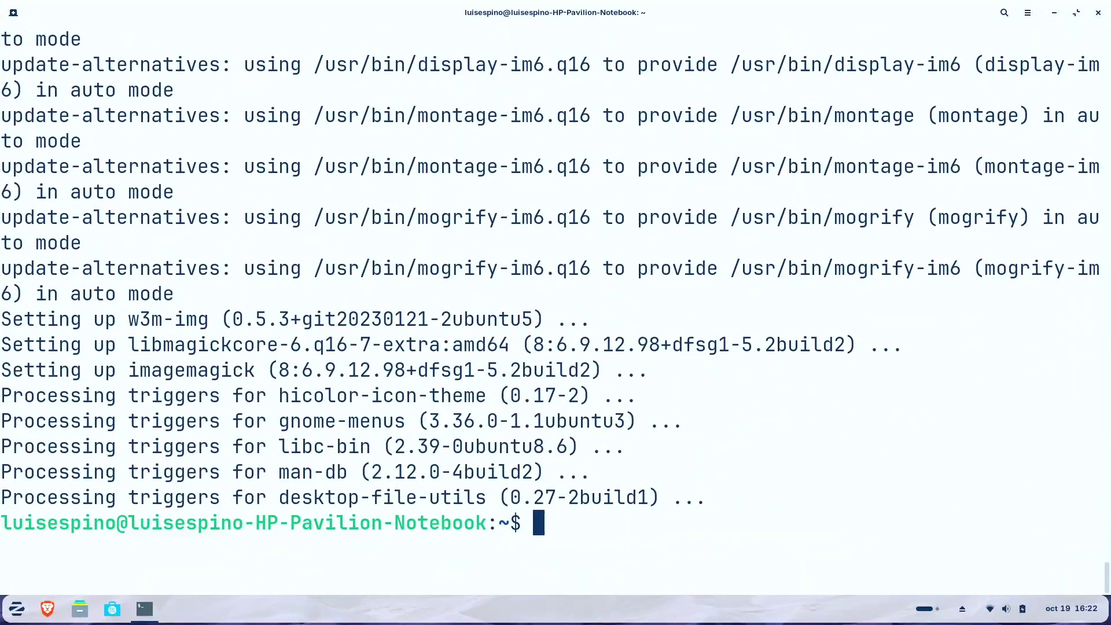
- Clear the screen and run neofetch to show Zorin OS 18, the i7-6500U and 31988MiB memory
text(clear)
key(Return)
text(fas)
key(BackSpace)
key(BackSpace)
key(BackSpace)
text(neofetch)
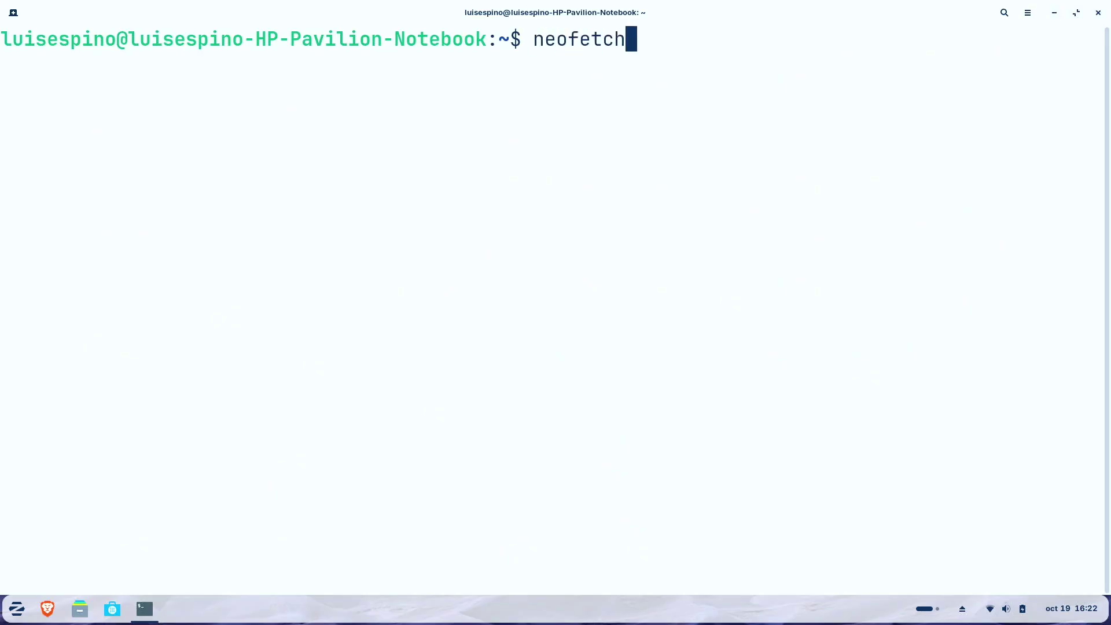
key(Return)
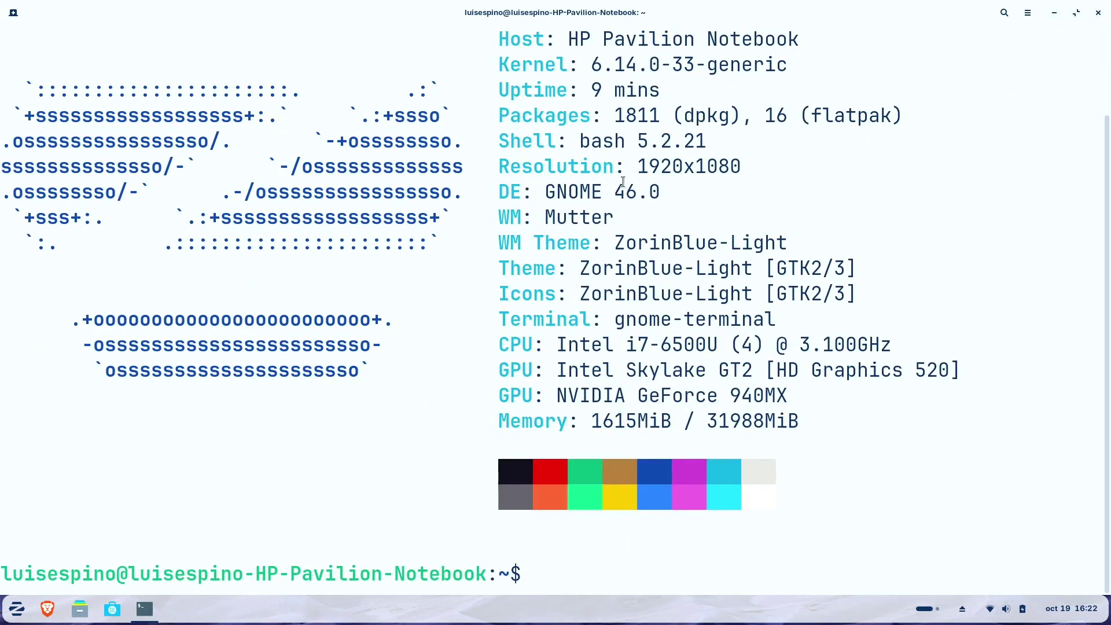
scroll(622, 181, up, 2)
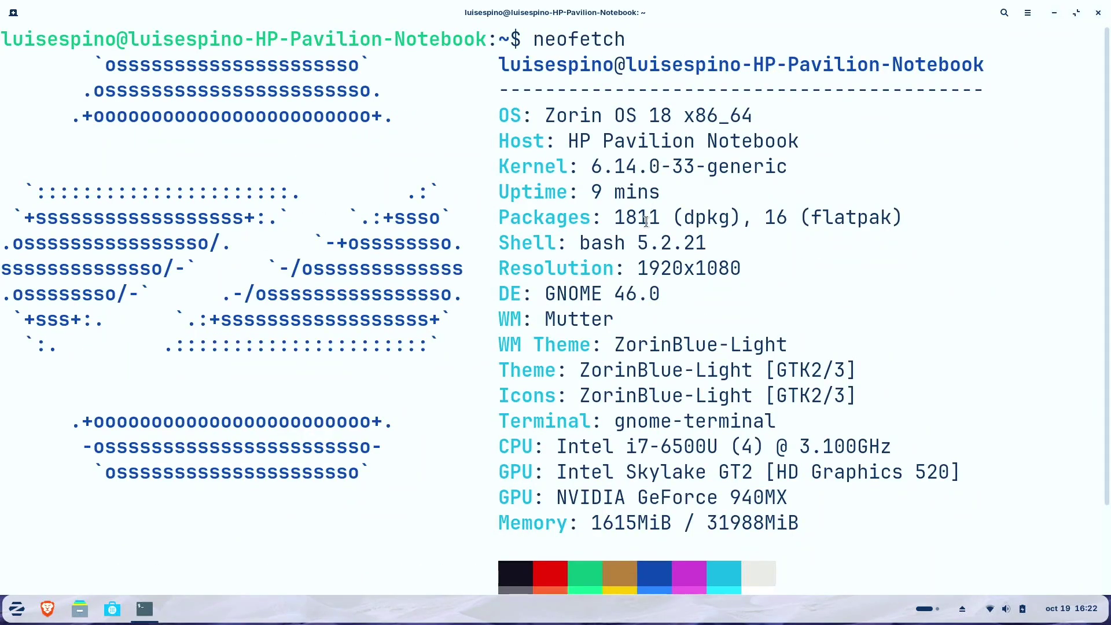
scroll(680, 366, down, 2)
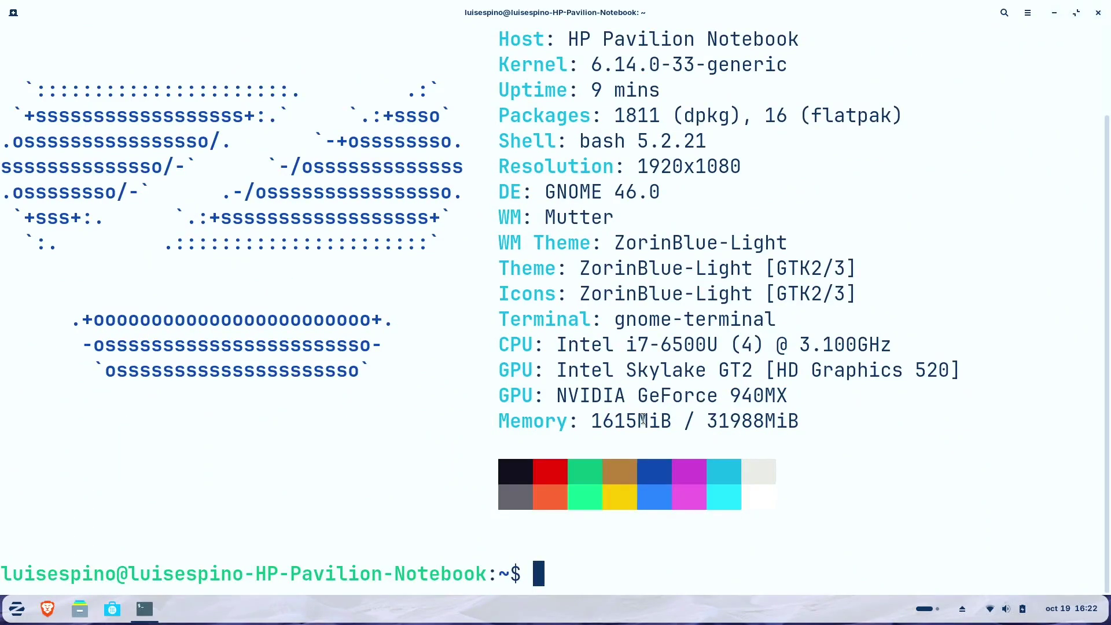
scroll(643, 418, up, 2)
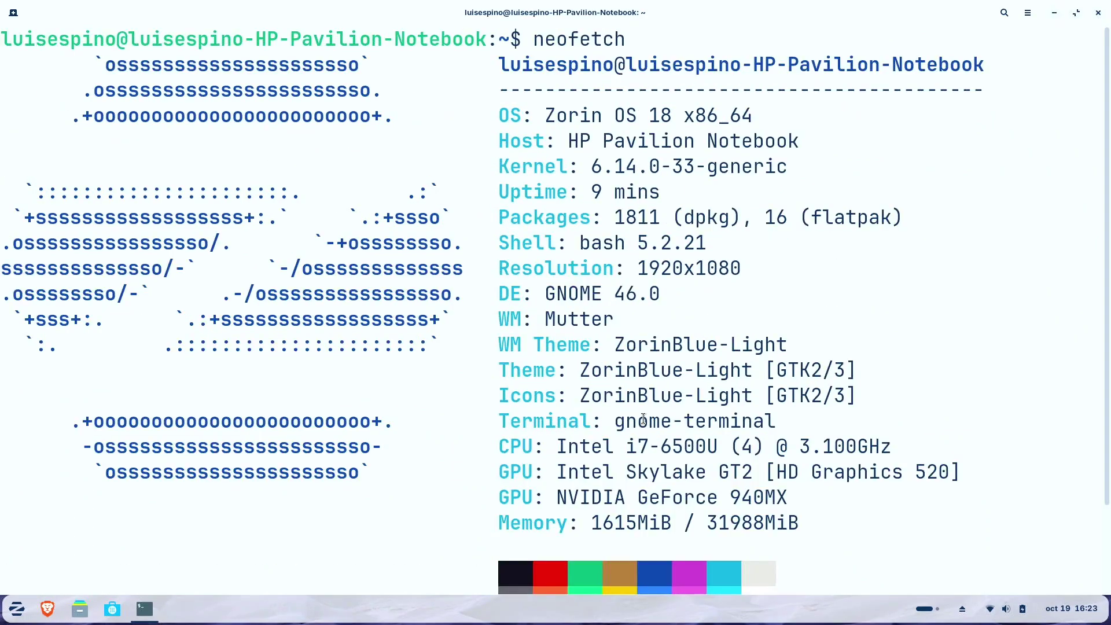
scroll(643, 418, down, 2)
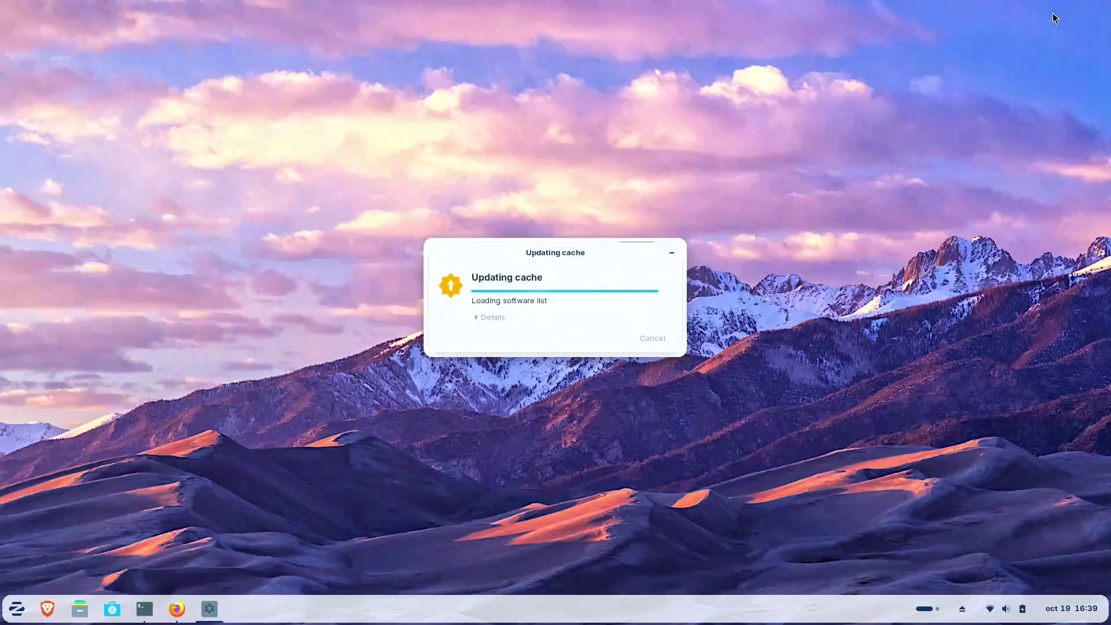
- Confirm installing the Firefox package in the Updating cache dialog
click(637, 249)
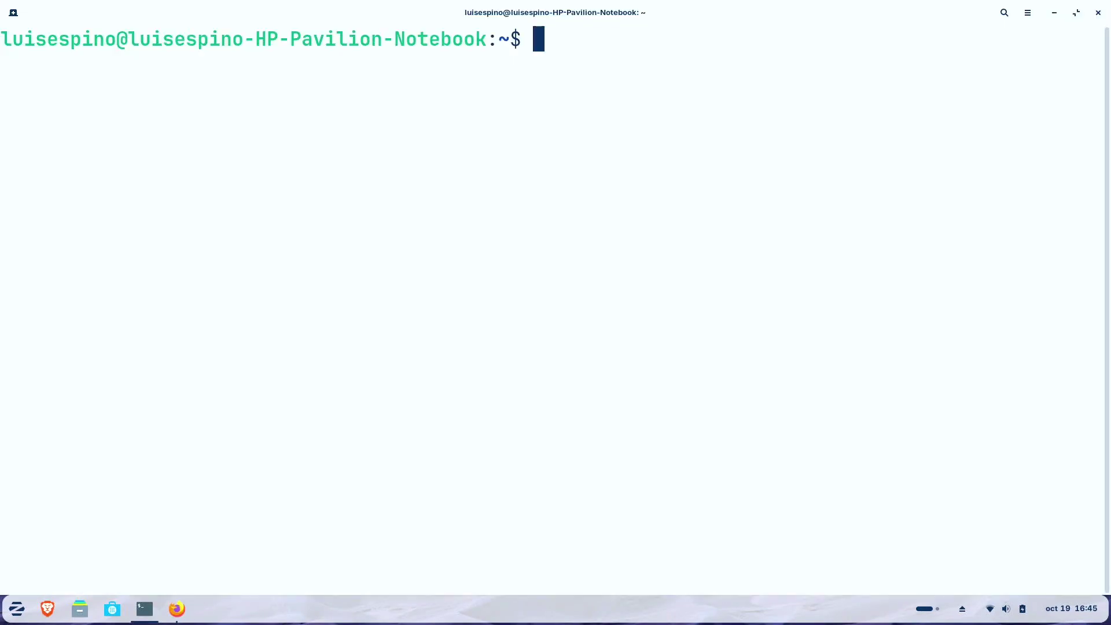
- Show the release info, kernel 6.14.0-33-generic and memory usage with cat /etc/*release, uname -r and free -h
text(cat /etc/*release)
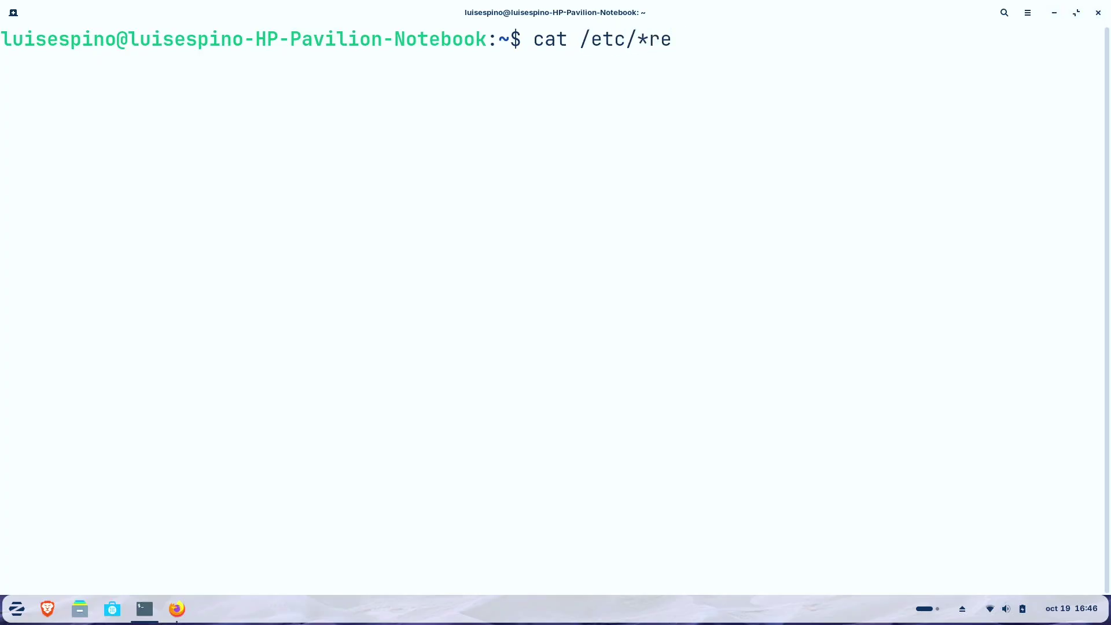
key(Return)
text(uname -r)
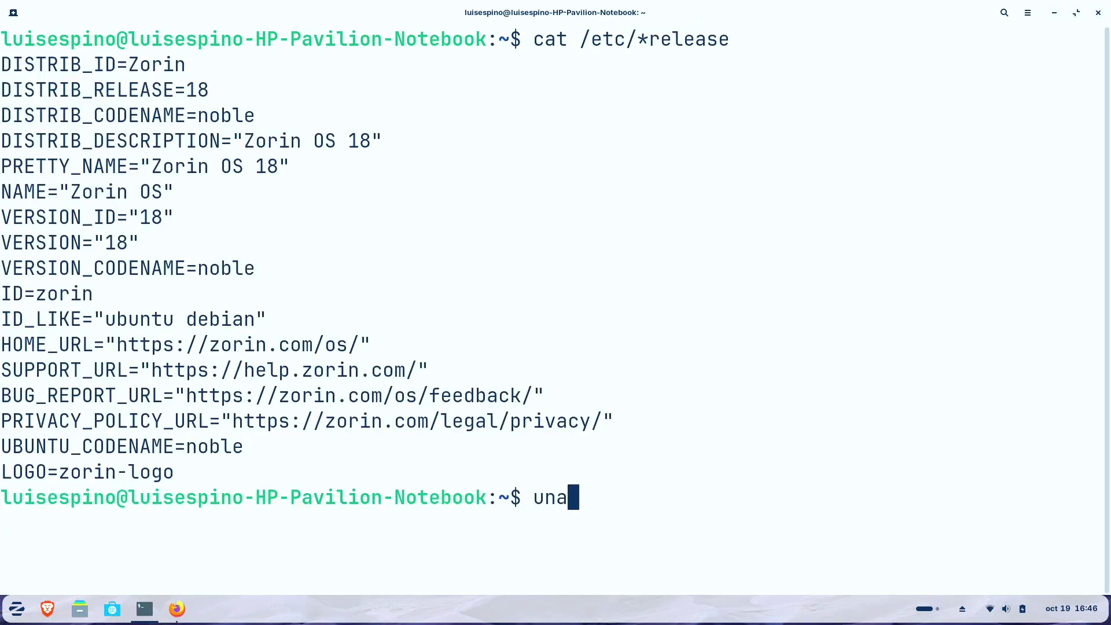
key(Return)
text(free -h)
key(Return)
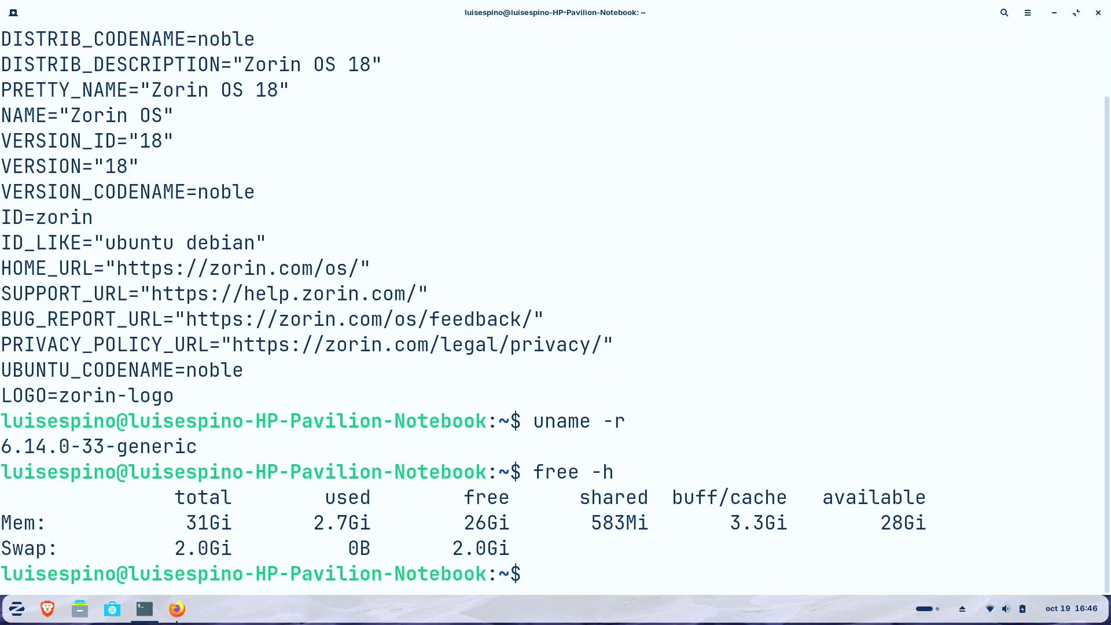
- List disk usage per filesystem with df -h, then clear the terminal
text(df -h)
key(Return)
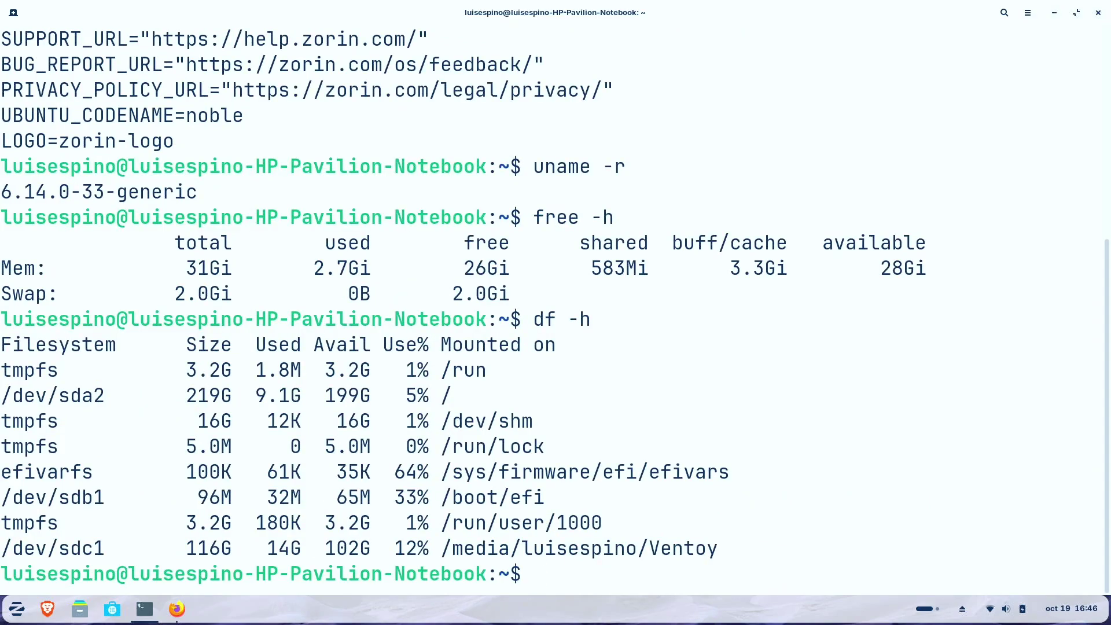
text(clear)
key(Return)
text(dat)
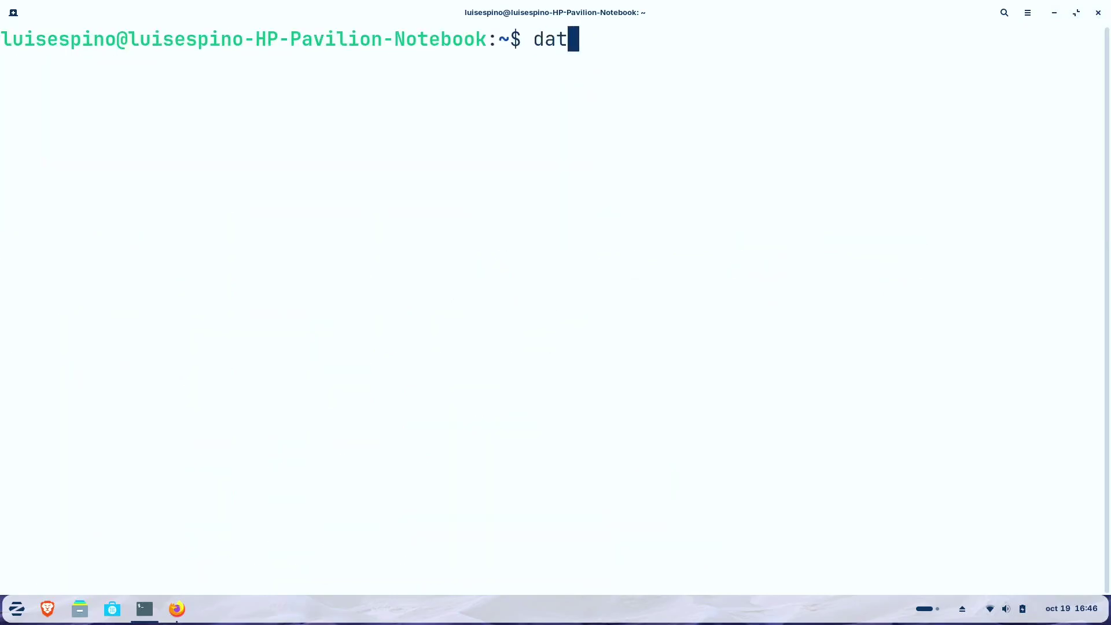
text(e -d @2147483)
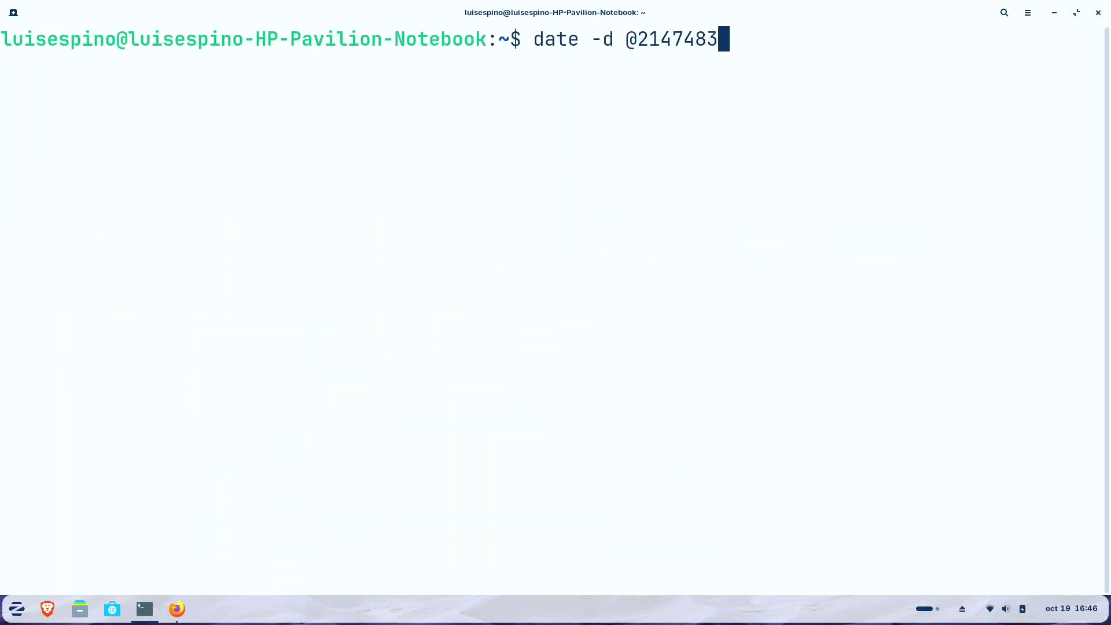
text(648)
key(Return)
text(system)
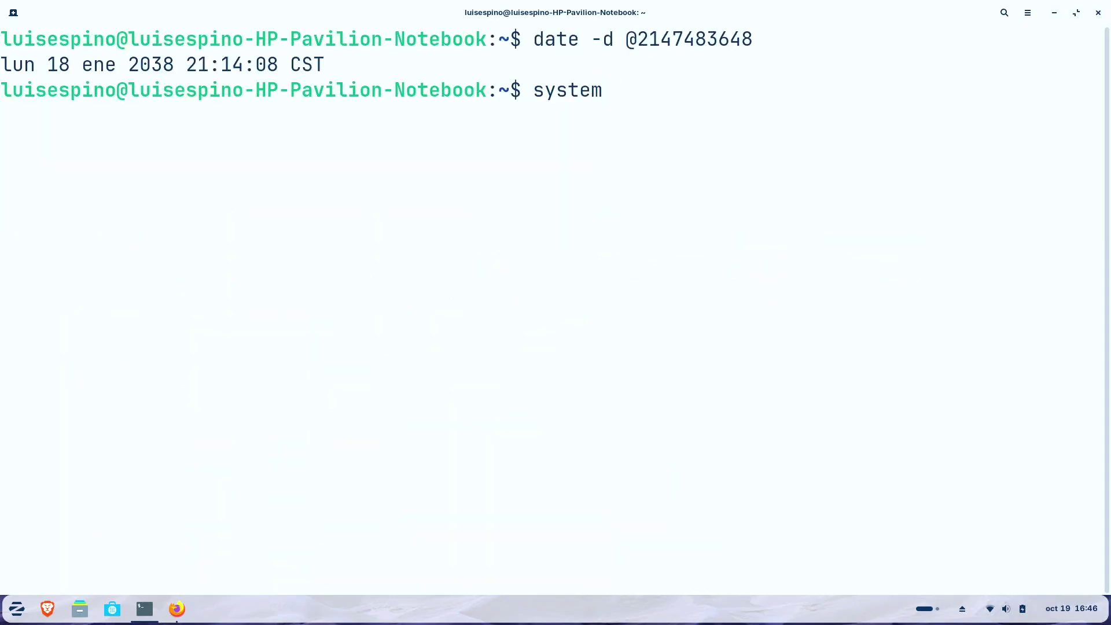
text(d-analyze)
key(Return)
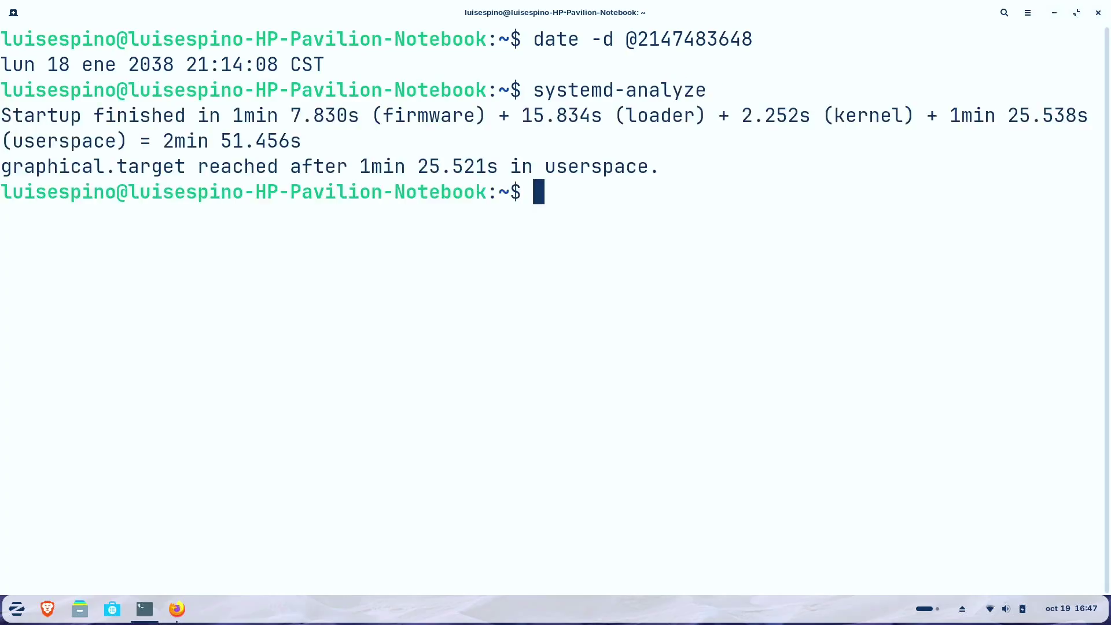
- Run the sysbench CPU benchmark single-threaded (1079.11 events/s) and with --threads=5 (3178.86 events/s)
key(ctrl+l)
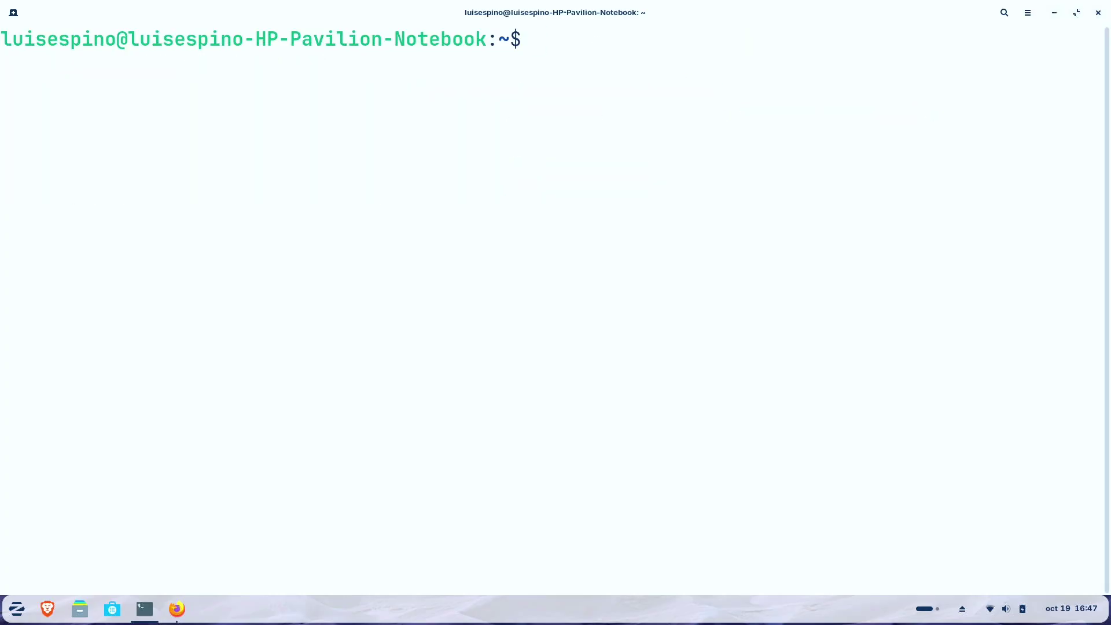
text(sysbench cpu run)
key(Return)
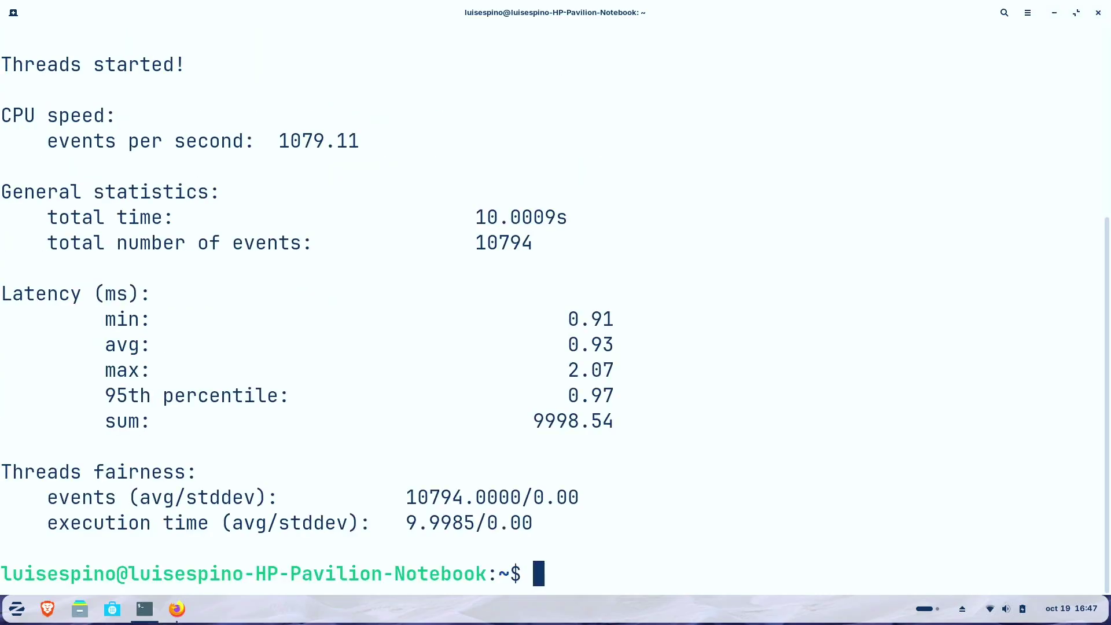
key(Up)
key(Left)
key(Left)
key(Left)
key(Left)
text(--threads=5)
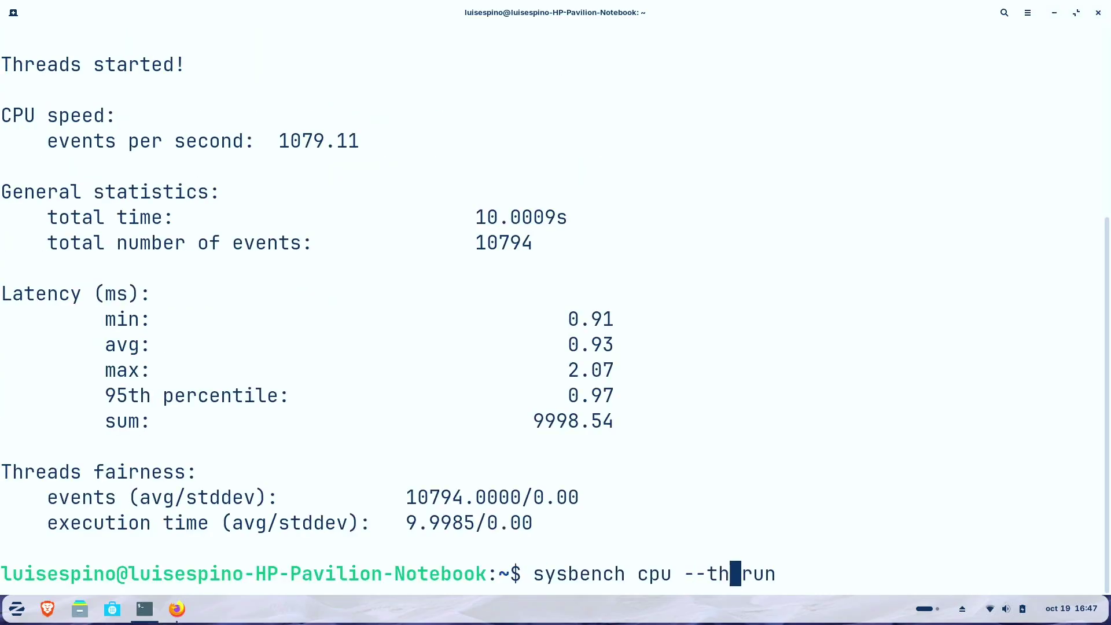
key(Return)
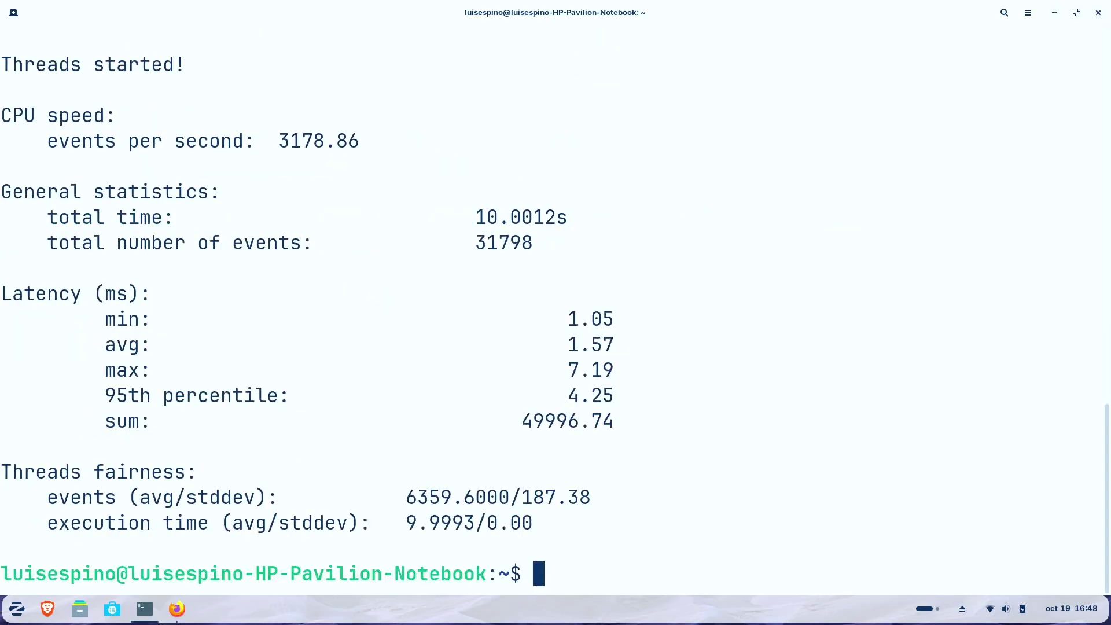
- Run sysbench memory benchmarks with --memory-oper=read (6829.50 MiB/sec) and then write
text(sysbench memory --memory)
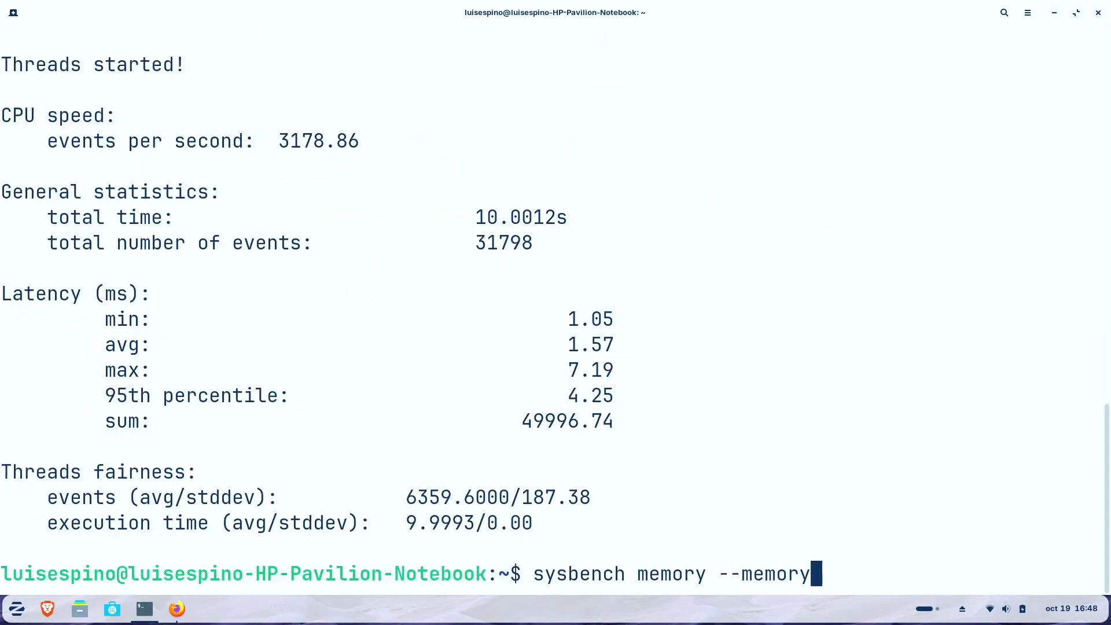
text(-oper=read run)
key(Return)
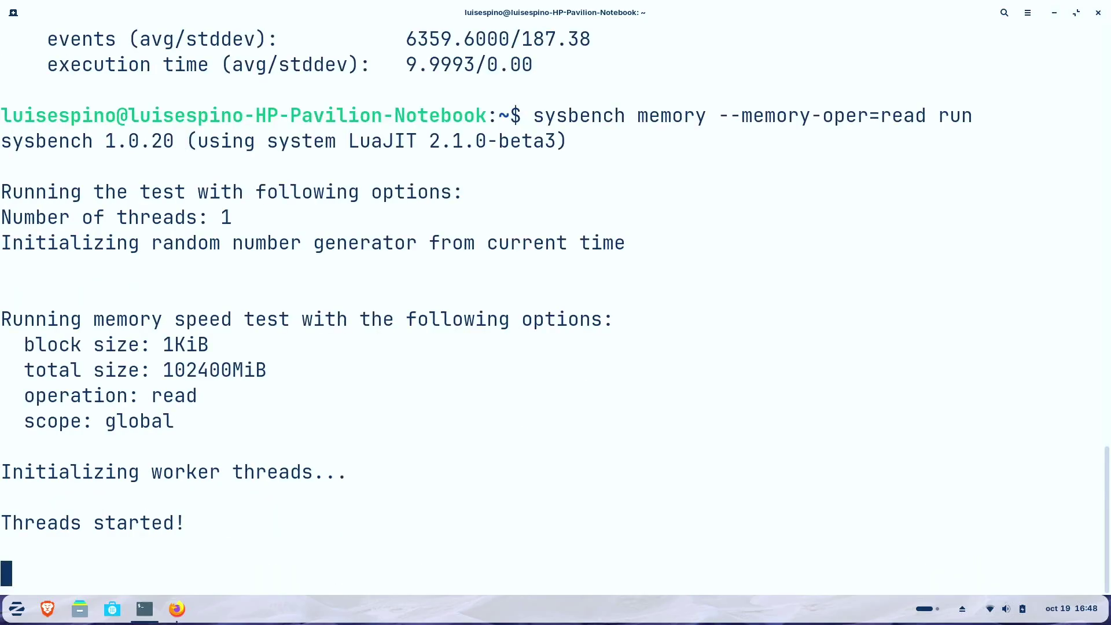
key(Up)
key(Left)
key(Left)
key(Left)
key(Left)
key(BackSpace)
key(BackSpace)
key(BackSpace)
key(BackSpace)
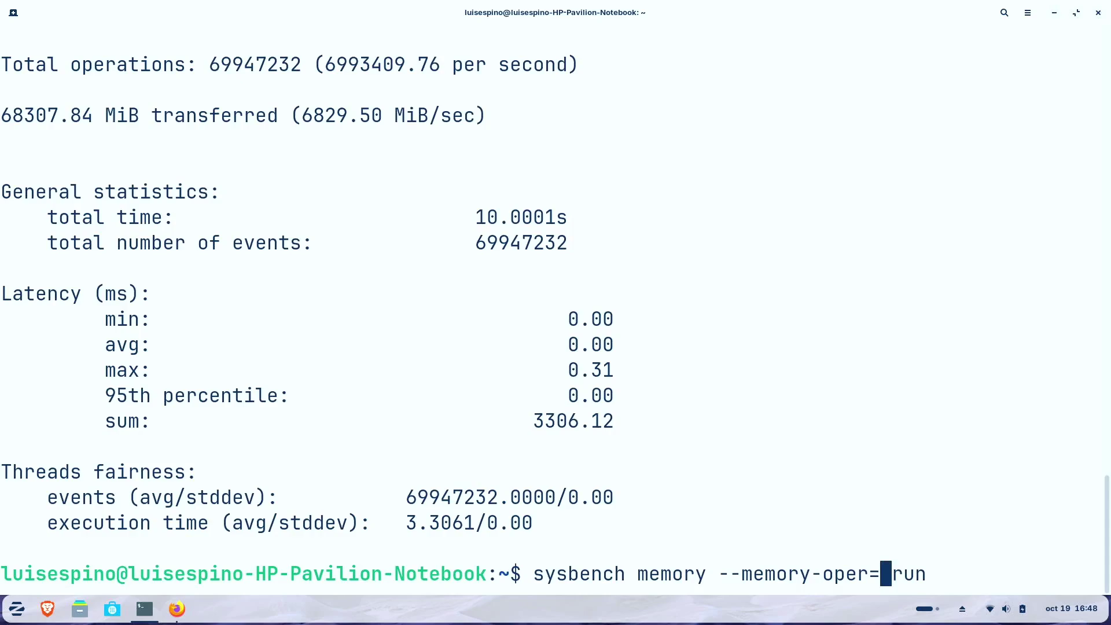
text(write)
key(Return)
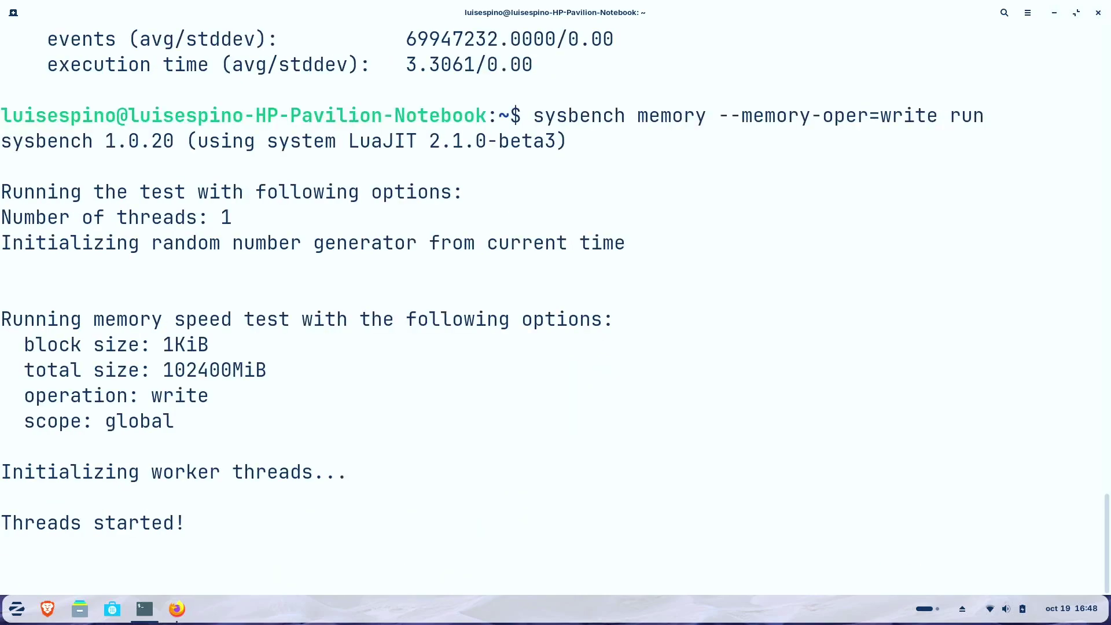
- Prepare 1G sysbench test files, then run the random read/write fileio benchmark (rndrw)
text(sysbench fil)
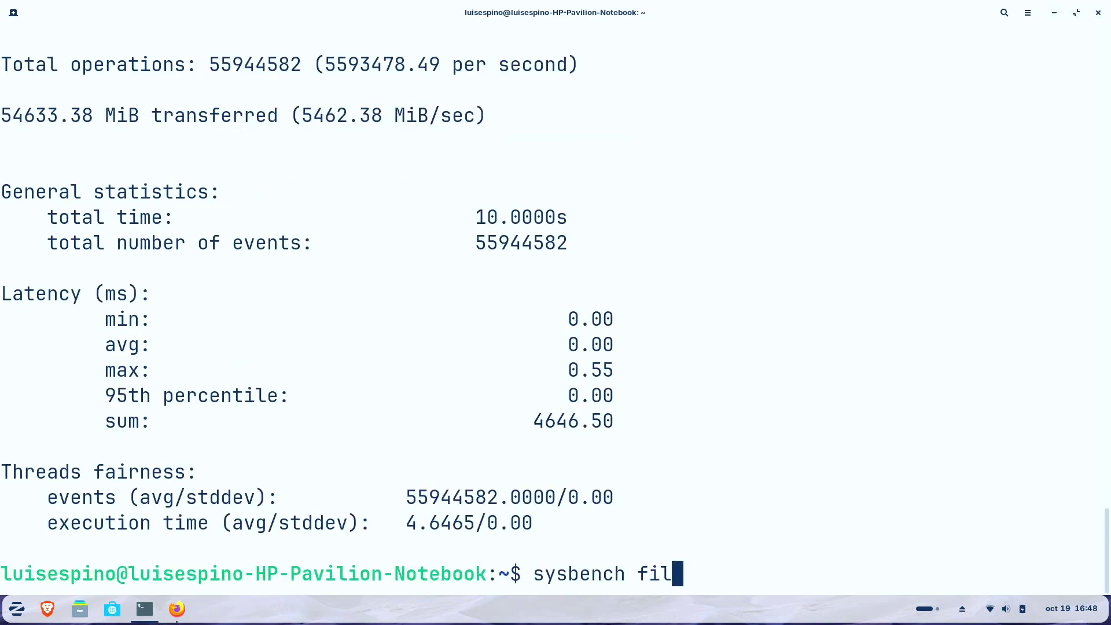
text(eio --file-total-size=1G prepare)
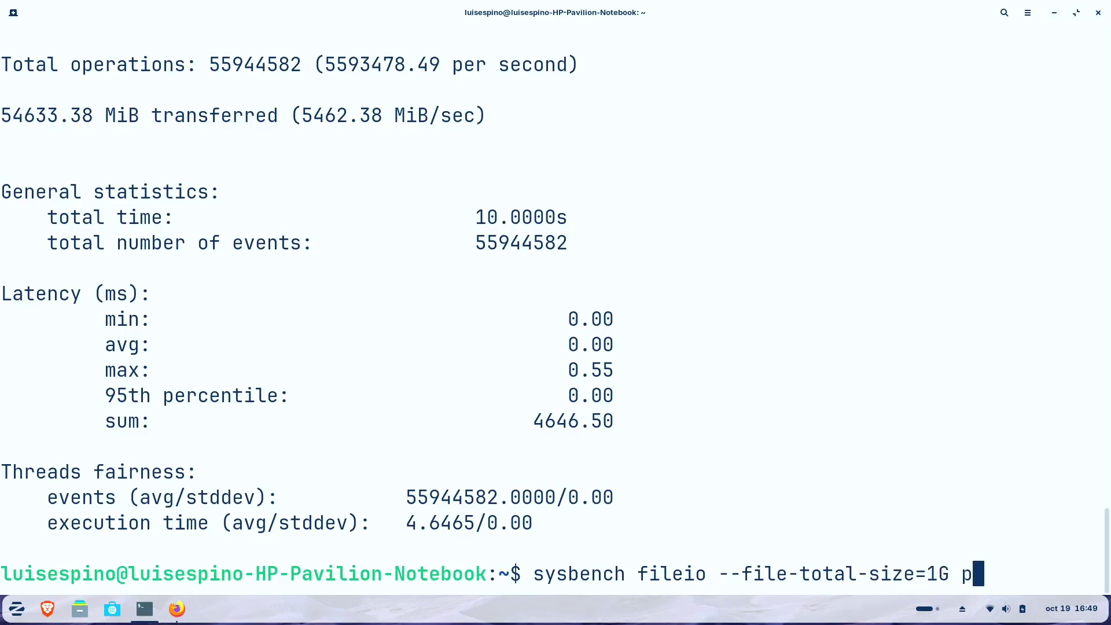
key(Return)
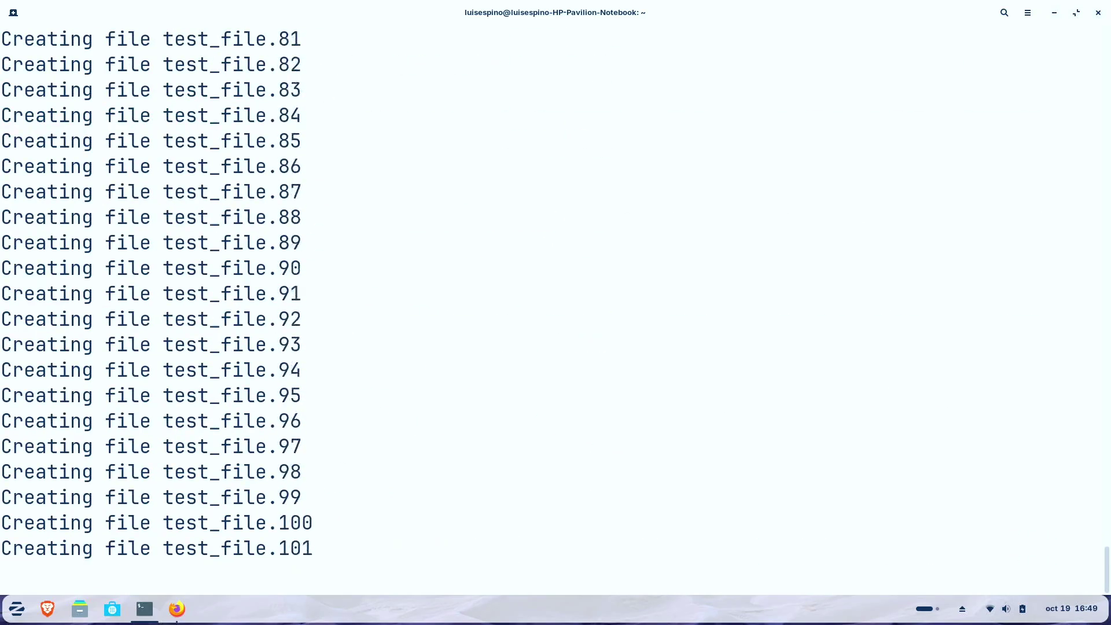
key(Up)
key(BackSpace)
key(BackSpace)
key(BackSpace)
key(BackSpace)
key(BackSpace)
key(BackSpace)
key(BackSpace)
text(--file)
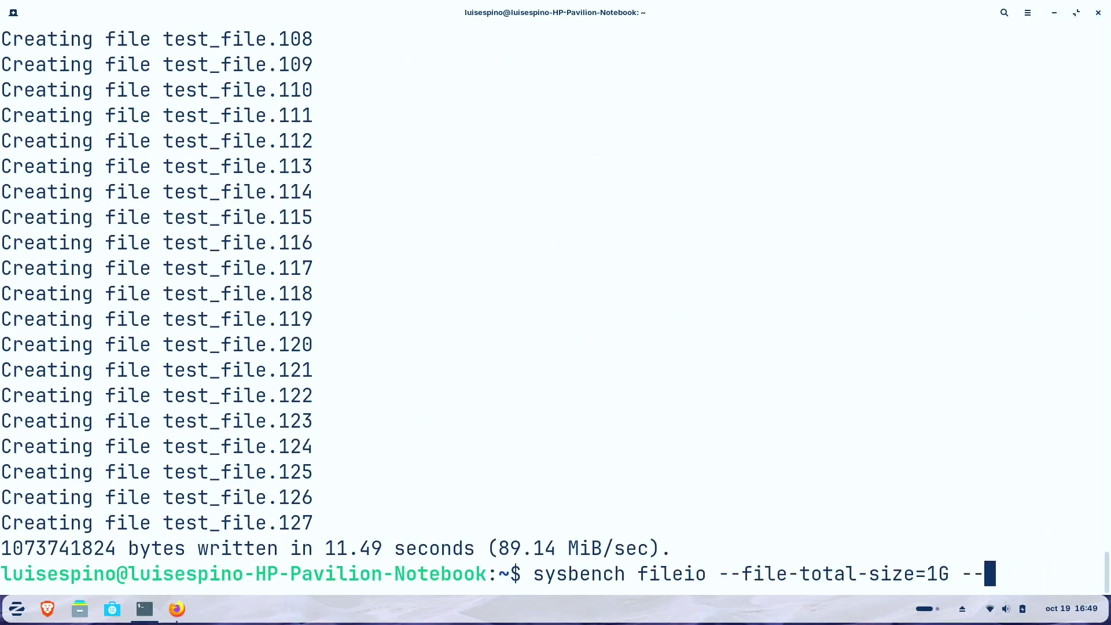
text(-test-mode=rndrw)
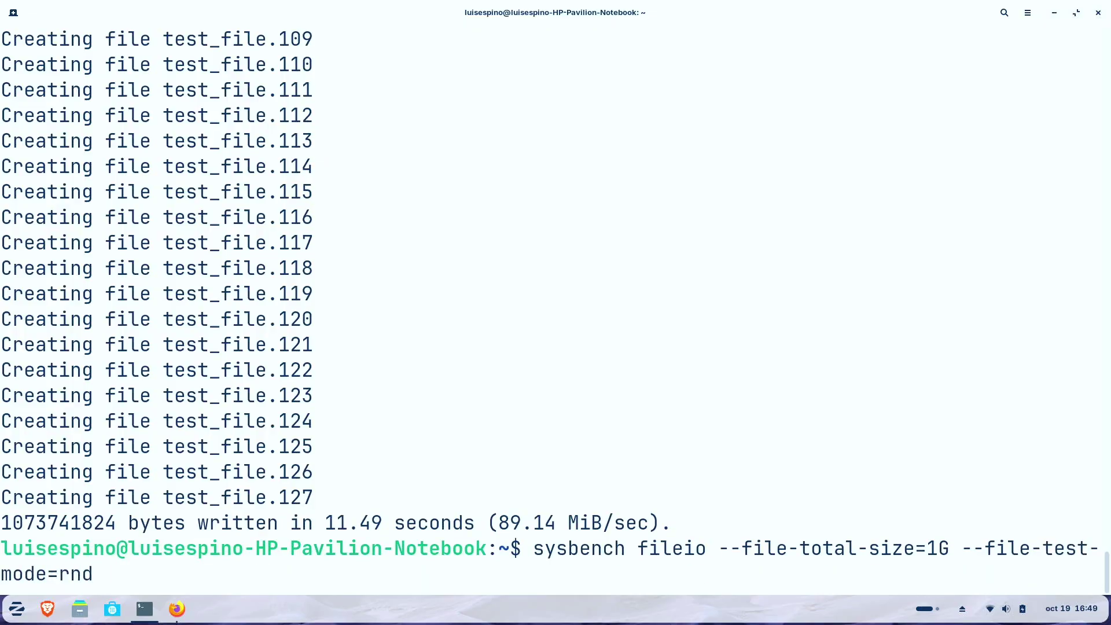
text( run)
key(Return)
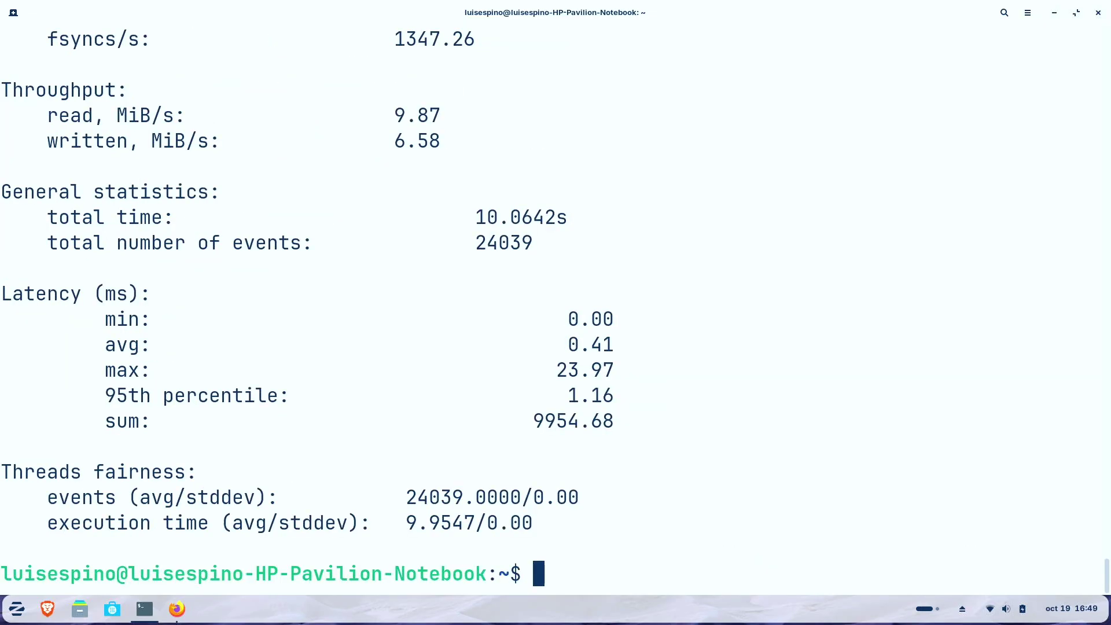
- Run sysbench fileio cleanup to delete the 1G test files
key(Up)
key(ctrl+w)
key(ctrl+w)
text(cleanup)
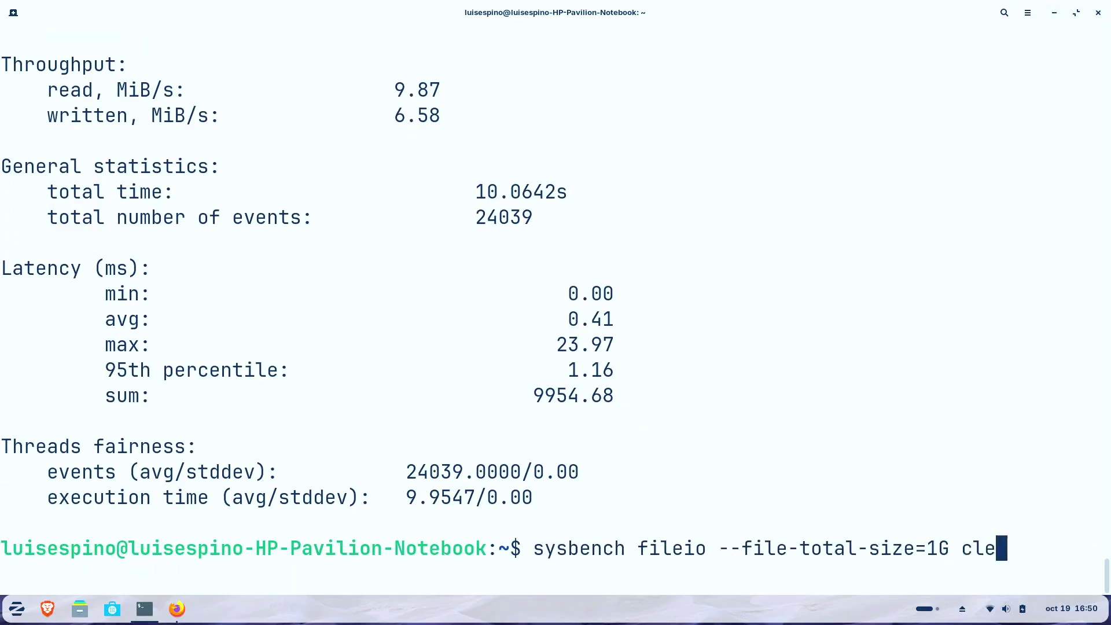
key(Return)
- Run sysbench threads with 5 threads, then sysbench mutex with --mutex-num=1000000 and 4 threads
text(sysbench threads -)
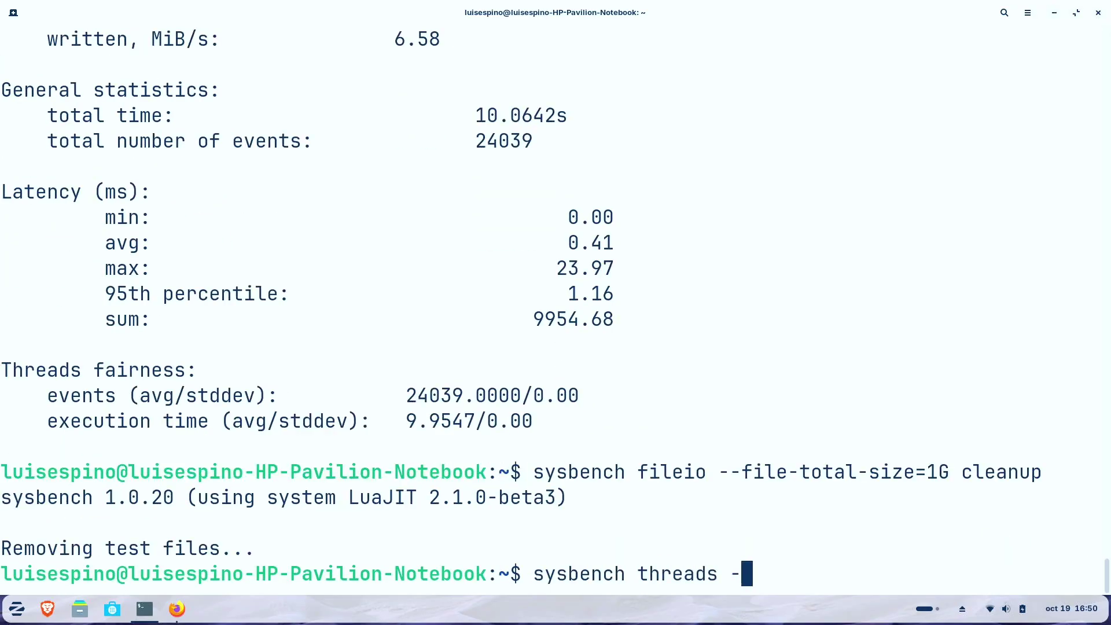
text(-threads=5 run)
key(Return)
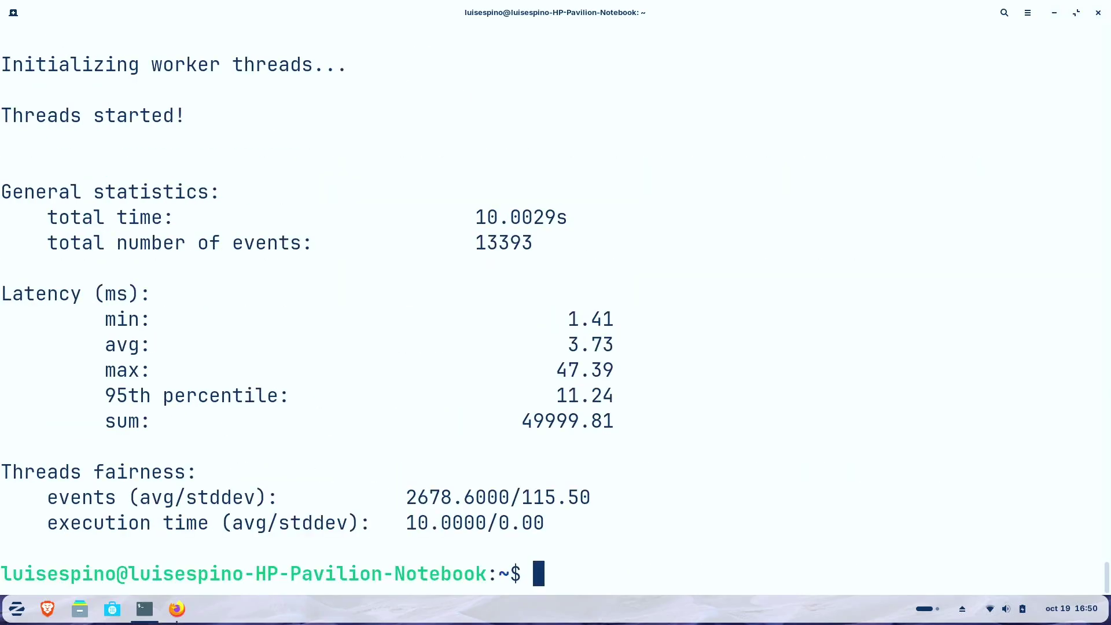
text(sysbench mutex --mut)
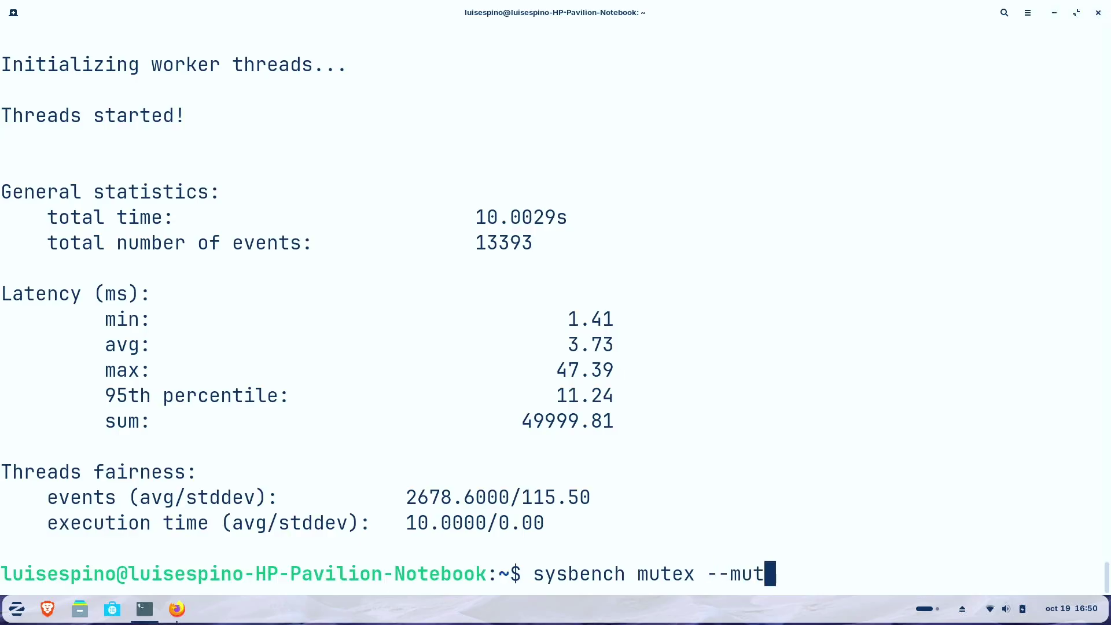
text(ex-num=1000000 --threads=4)
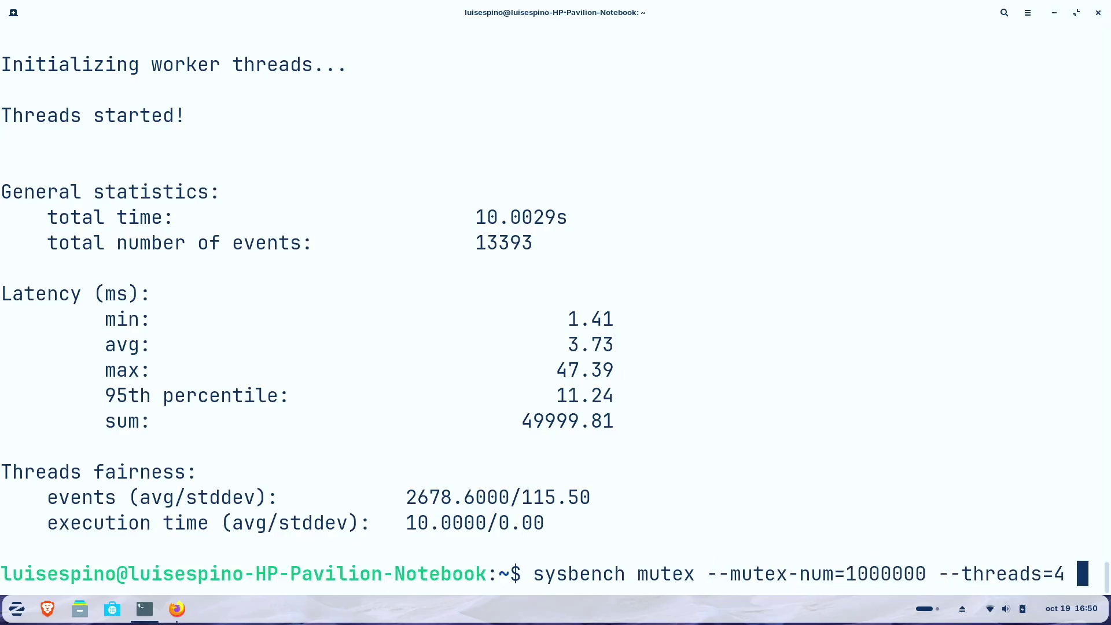
key(Return)
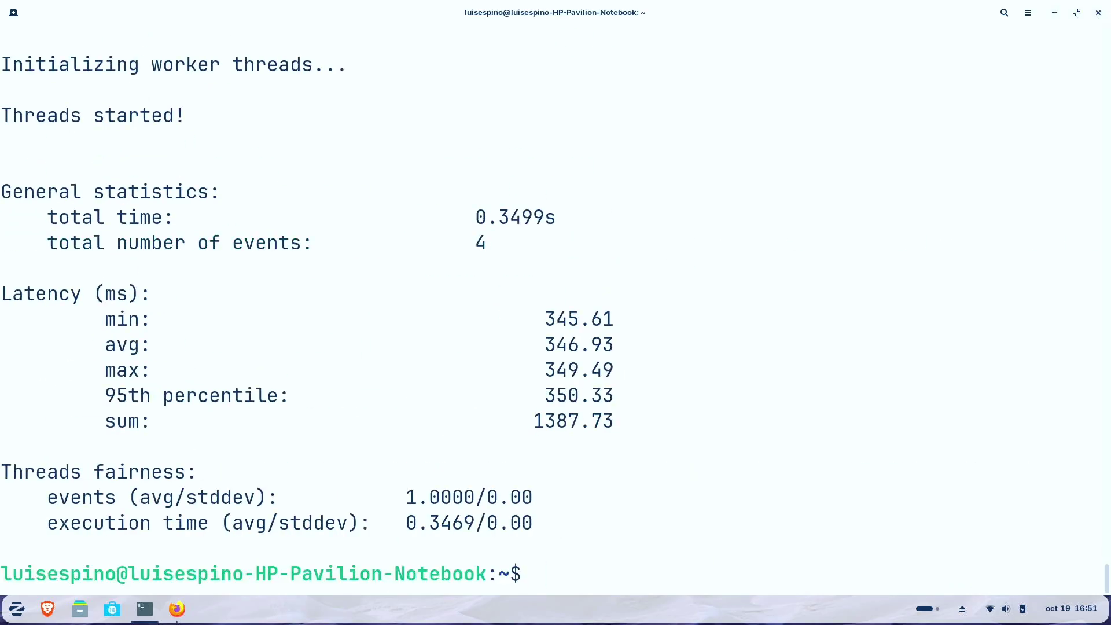
- Start top in the terminal, then launch Firefox from the applications menu and move its window lower
text(top)
key(Return)
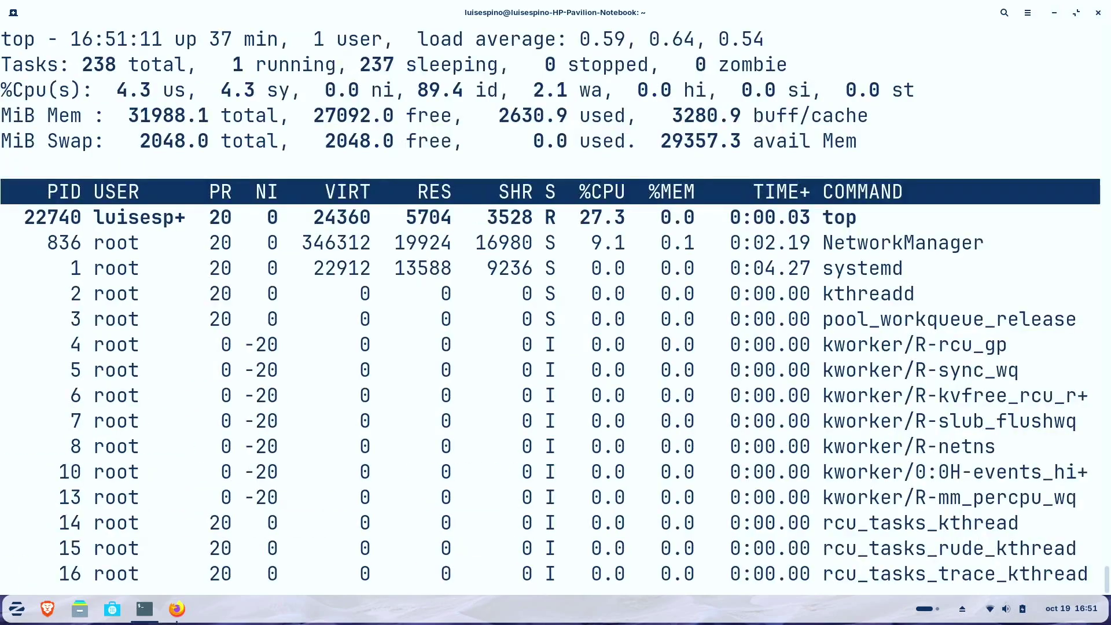
click(16, 609)
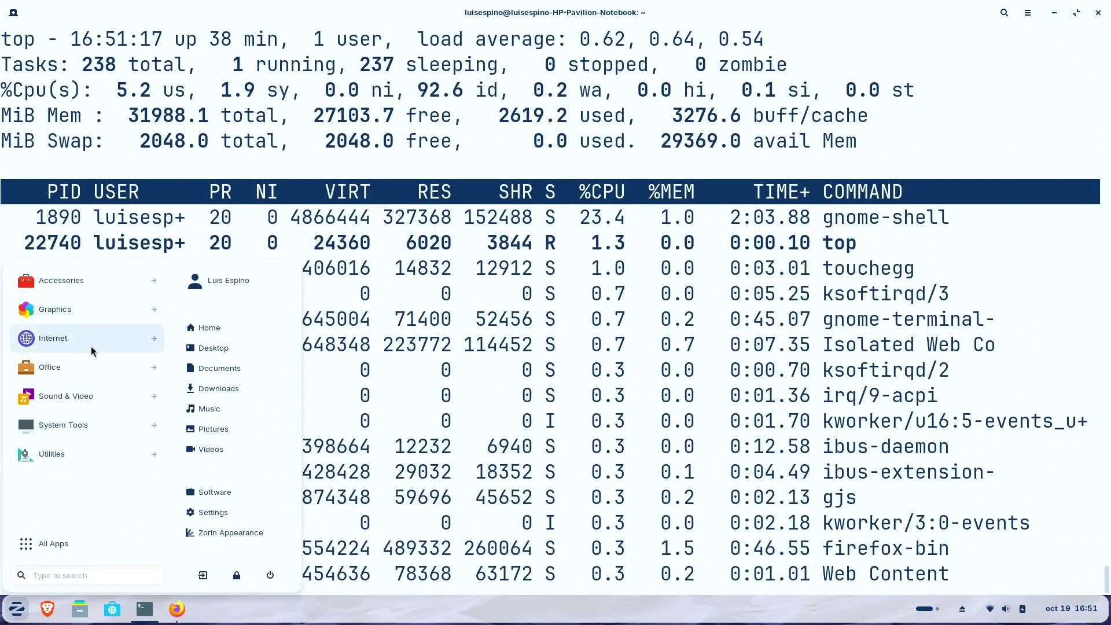
mouse_move(58, 339)
click(57, 304)
drag(671, 27, 622, 187)
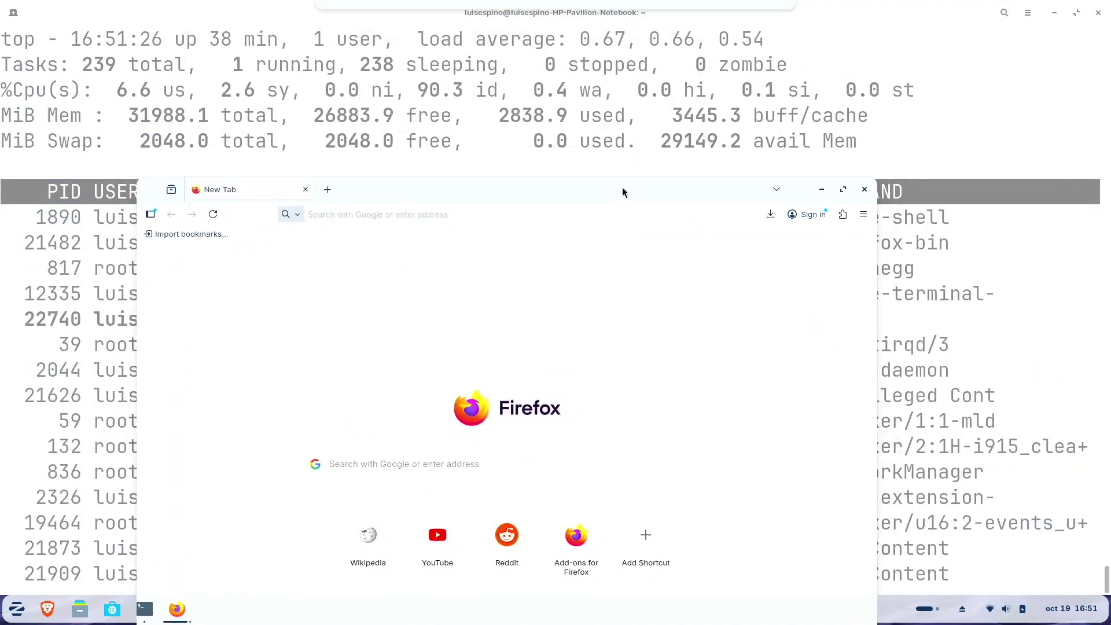
- Search the web for 'zorin' and open the official Zorin OS website
click(559, 219)
text(zorin)
key(Return)
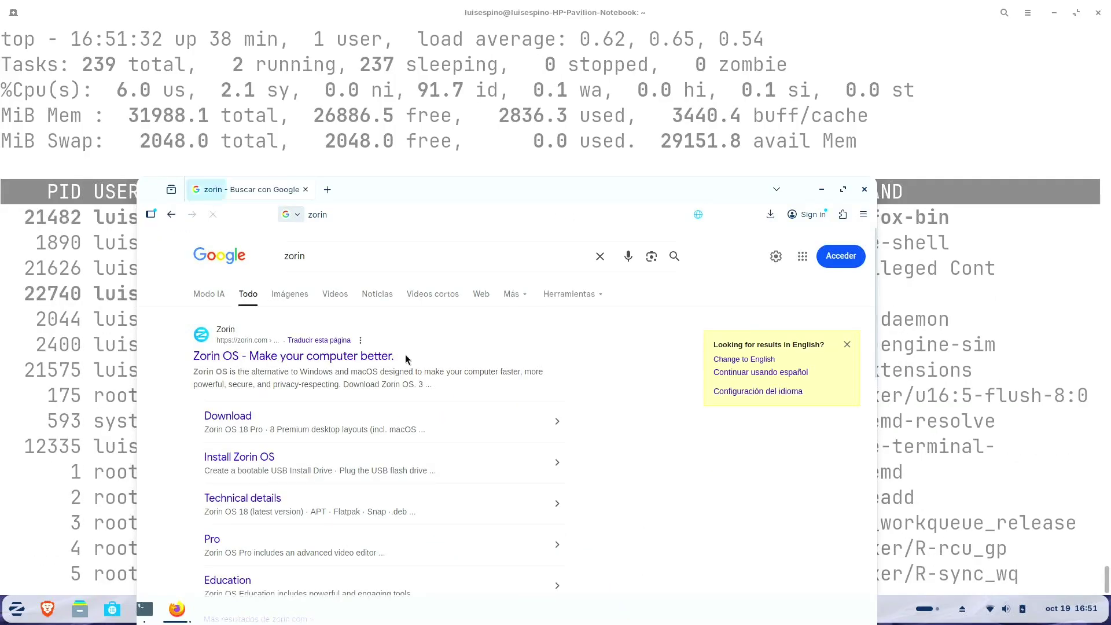
click(352, 357)
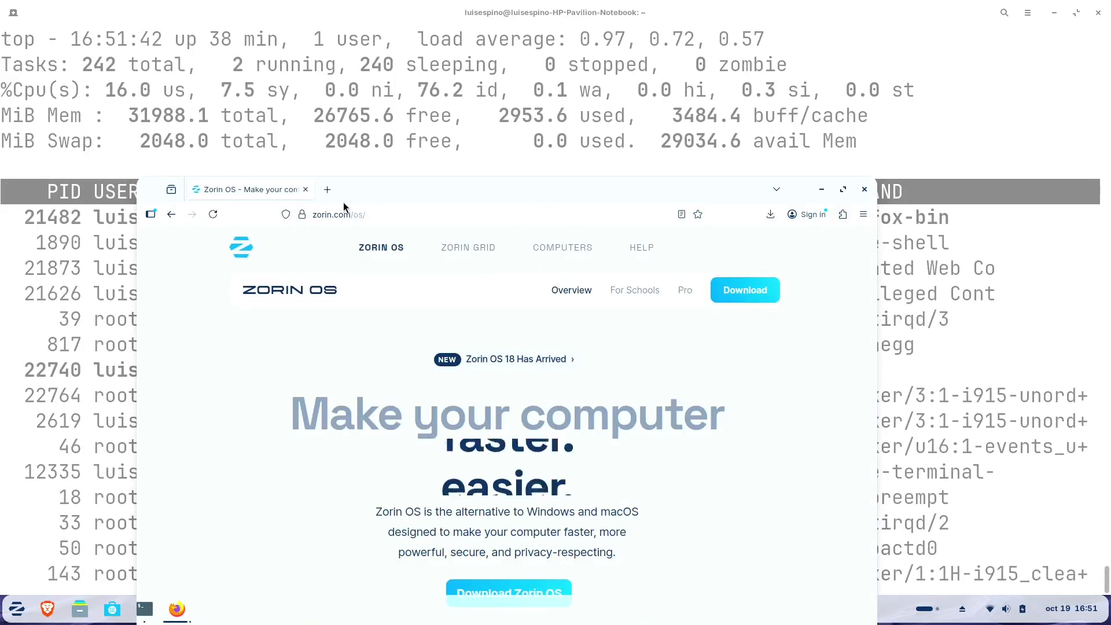
- In a new tab, search YouTube for 'zorin' and play a Zorin OS 18 video
click(327, 189)
click(417, 535)
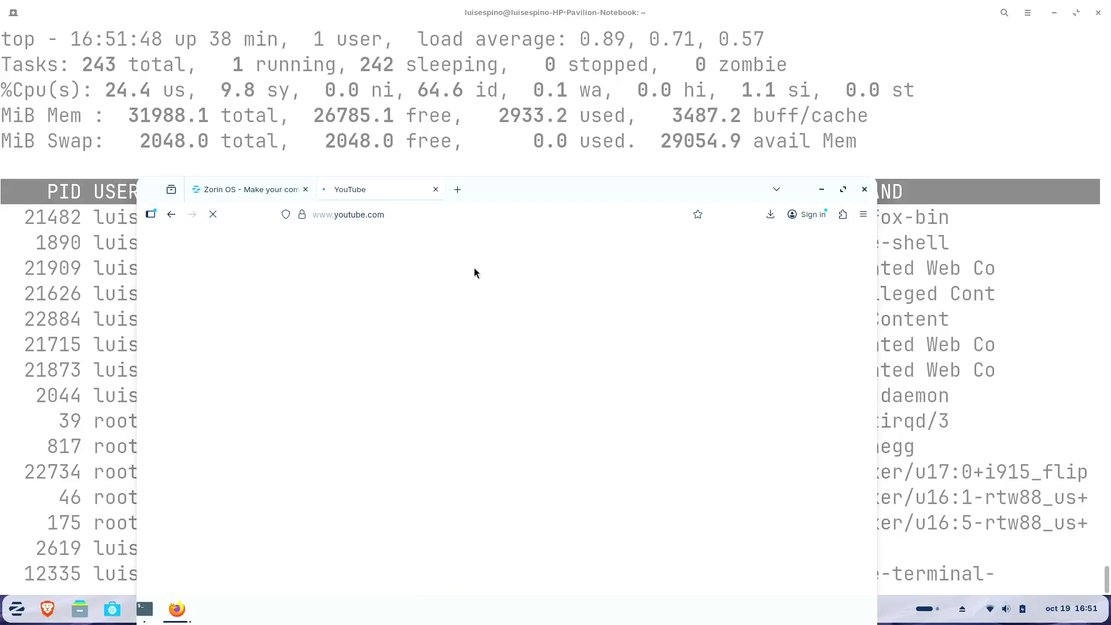
click(444, 243)
text(zorin)
key(Return)
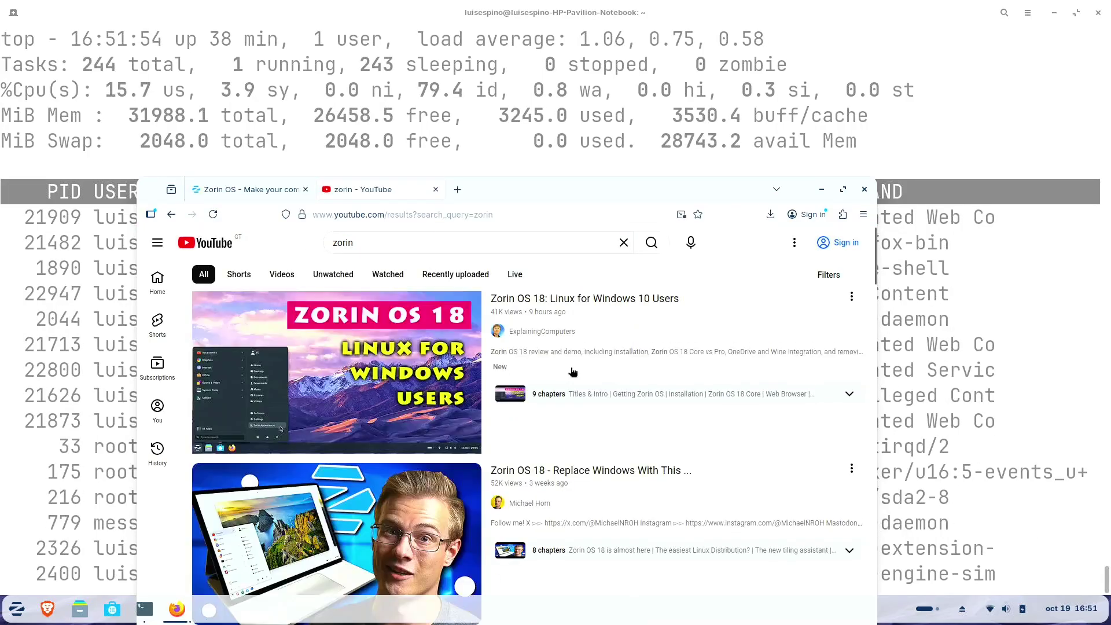
click(330, 381)
- Load YouTube in a third and fourth tab, then close the Firefox window
click(457, 191)
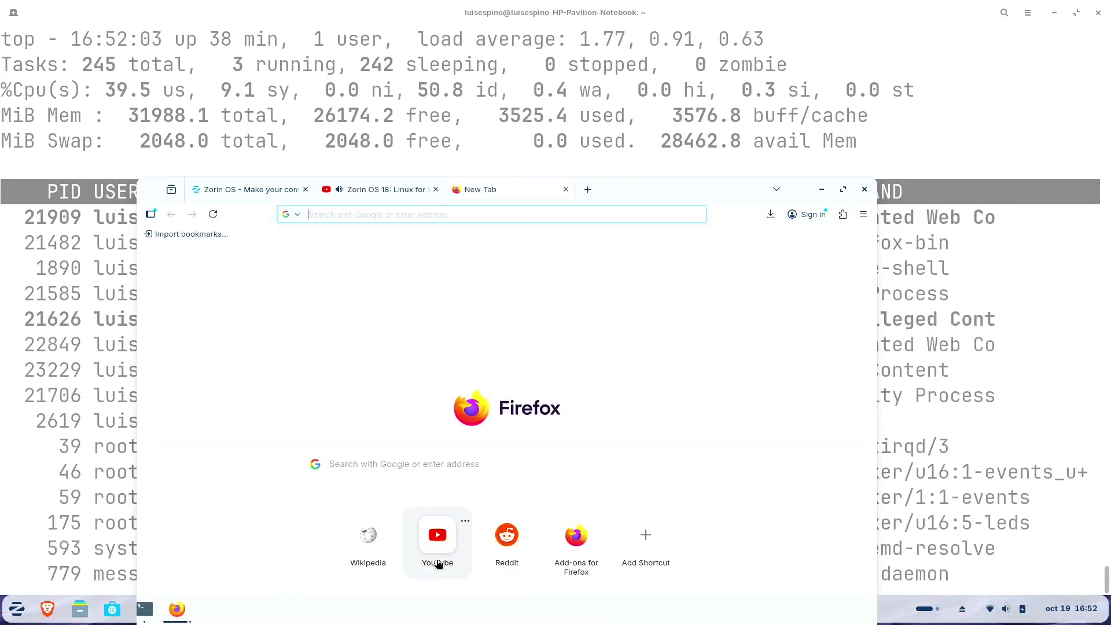
click(434, 534)
click(588, 191)
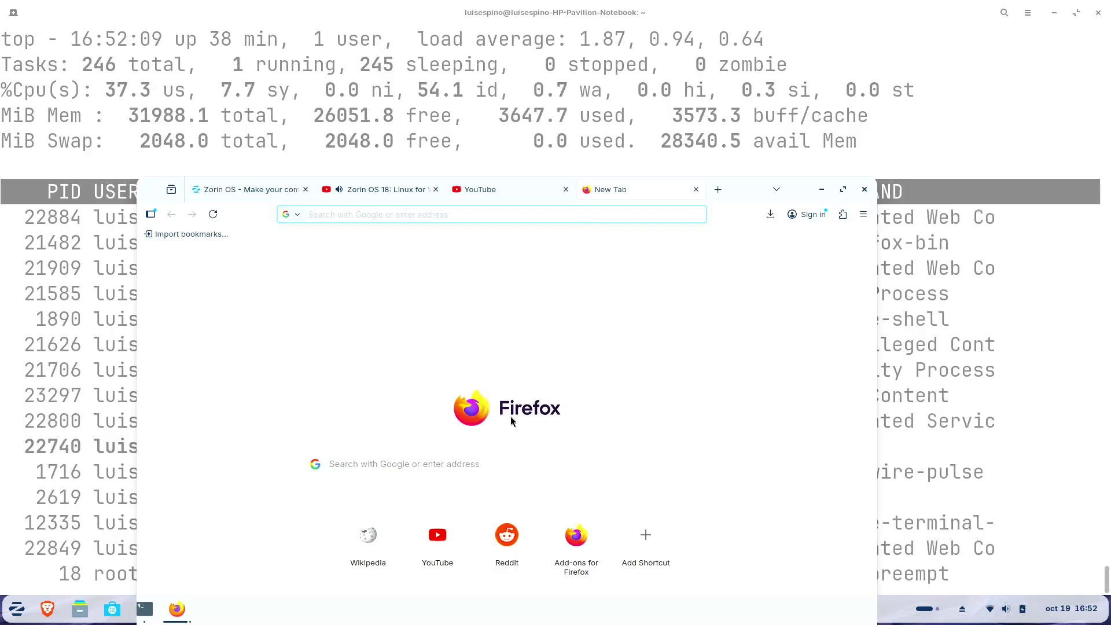
click(436, 543)
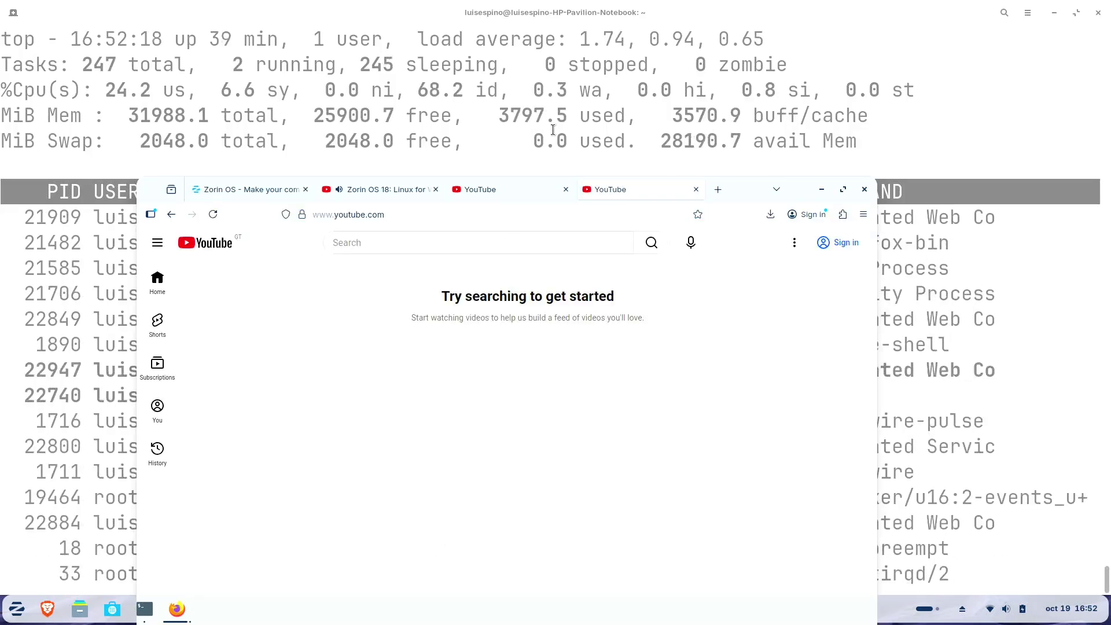
click(864, 189)
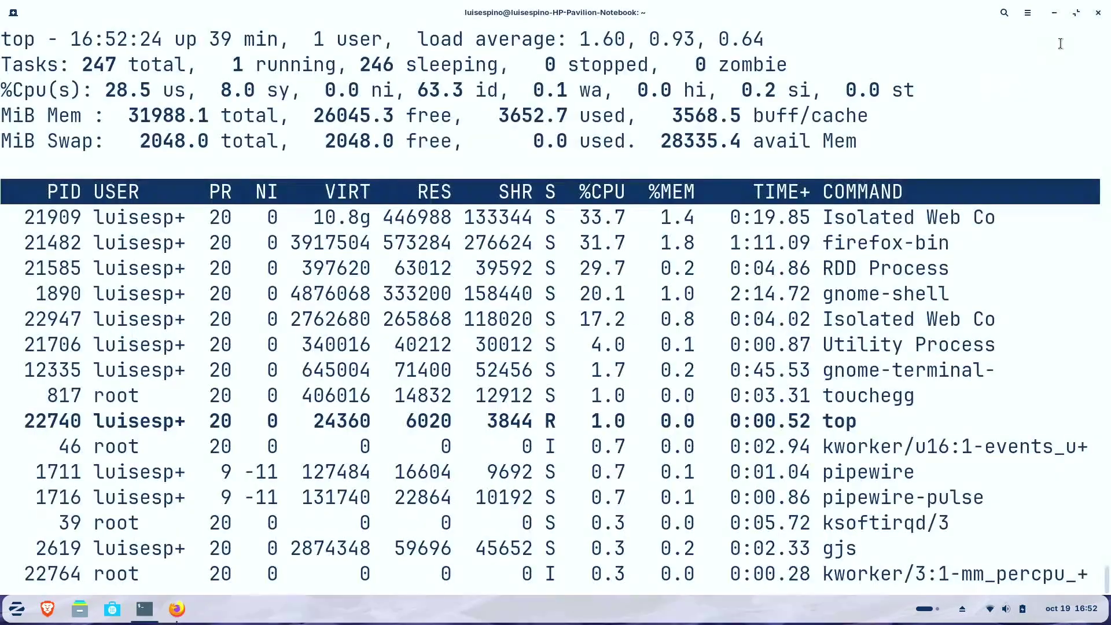
- Close the terminal, confirming the prompt, and close the GitHub releases browser window
click(1095, 16)
key(Return)
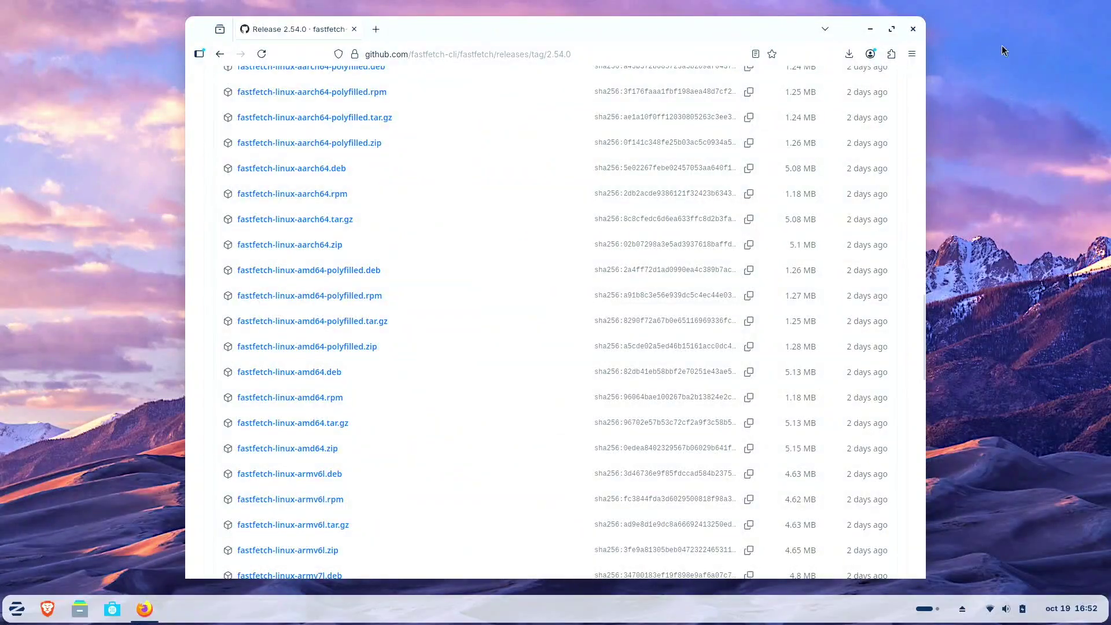
click(910, 30)
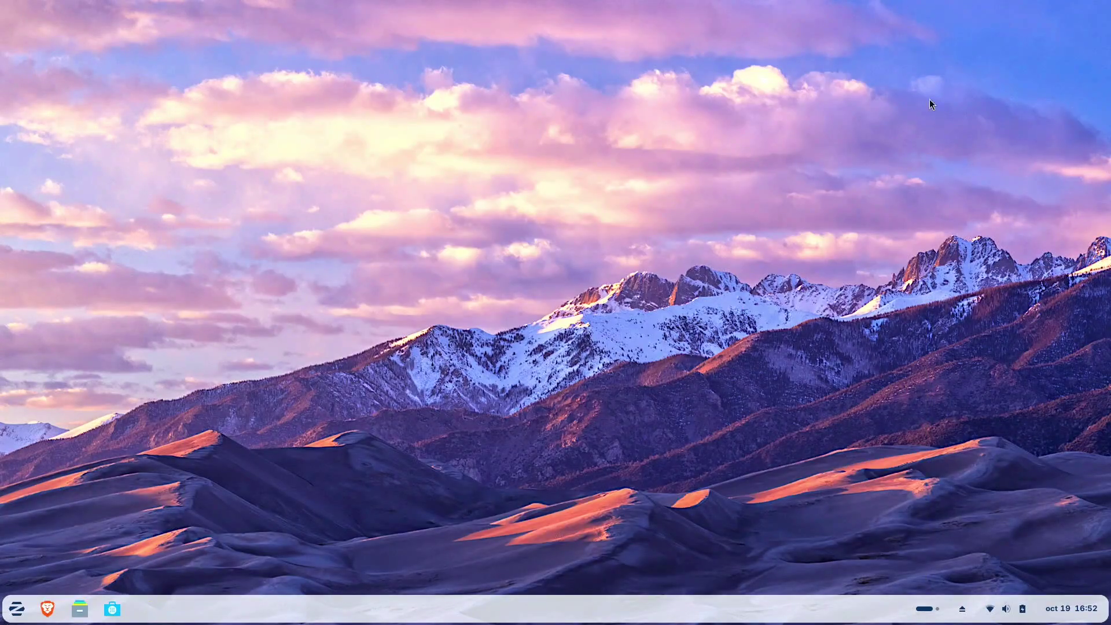
- Power off the computer from the start menu's power options and confirm
click(16, 609)
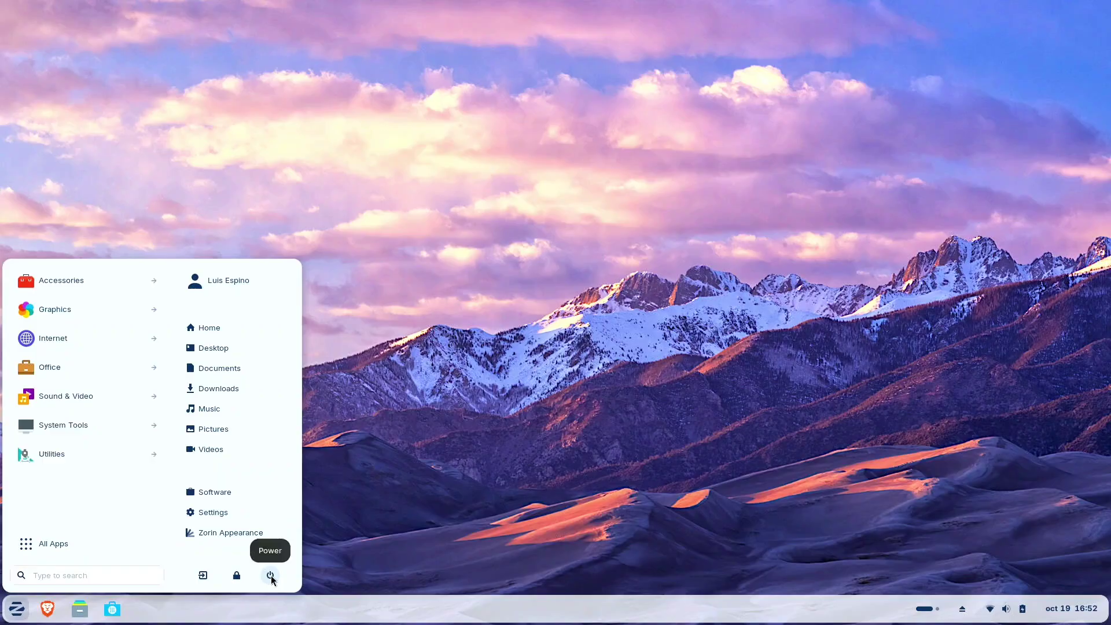
click(270, 574)
click(287, 547)
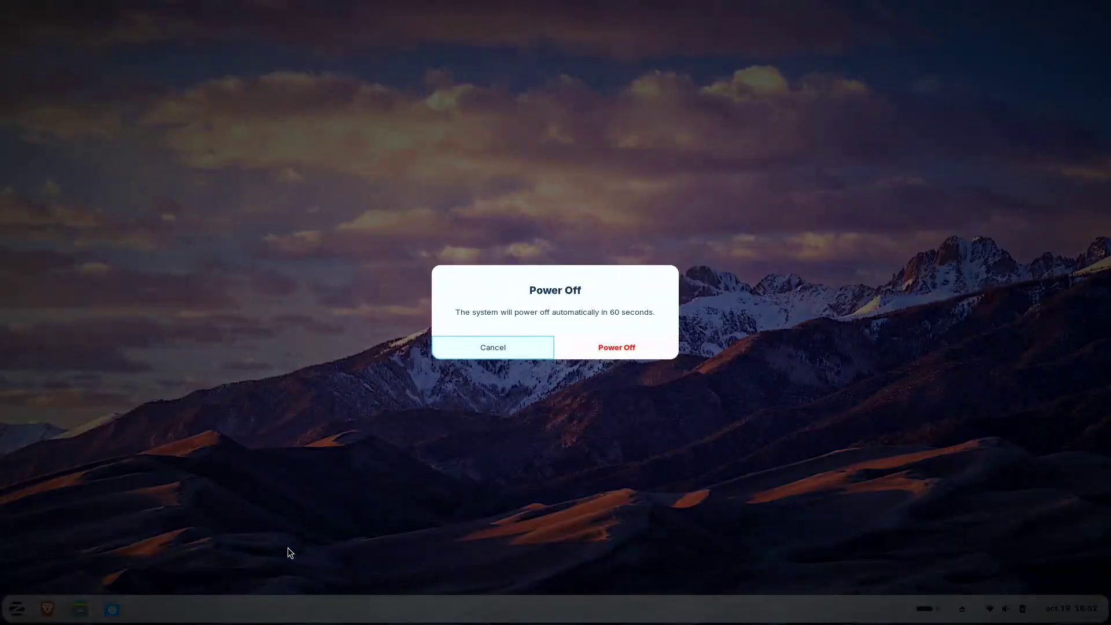
click(572, 349)
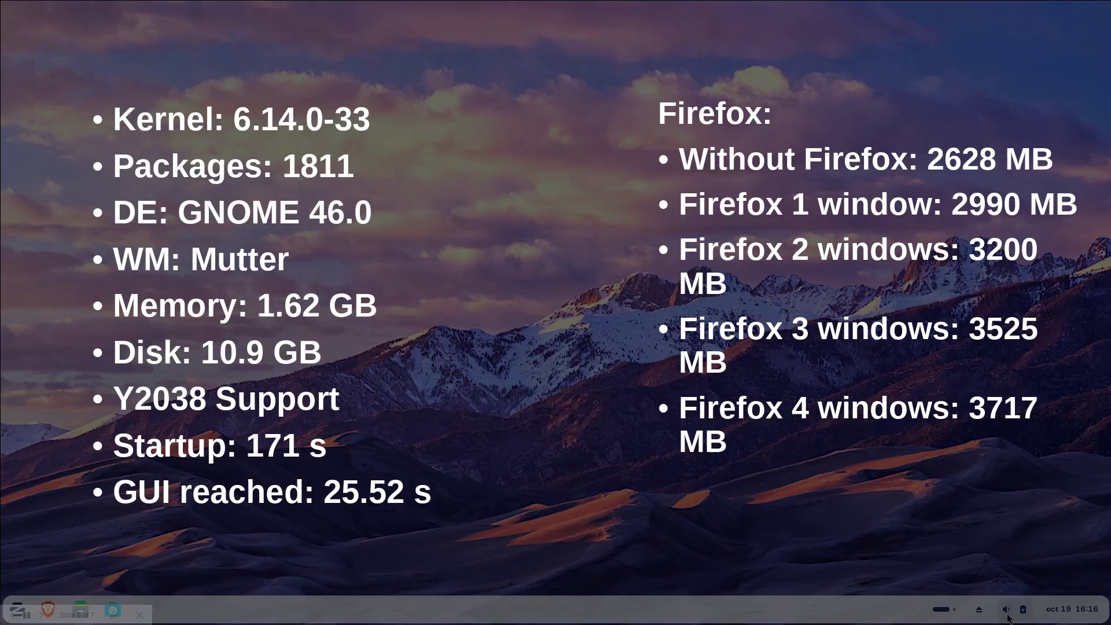
- Advance the slideshow to the Sysbench results slide with CPU, memory and disk figures
key(Right)
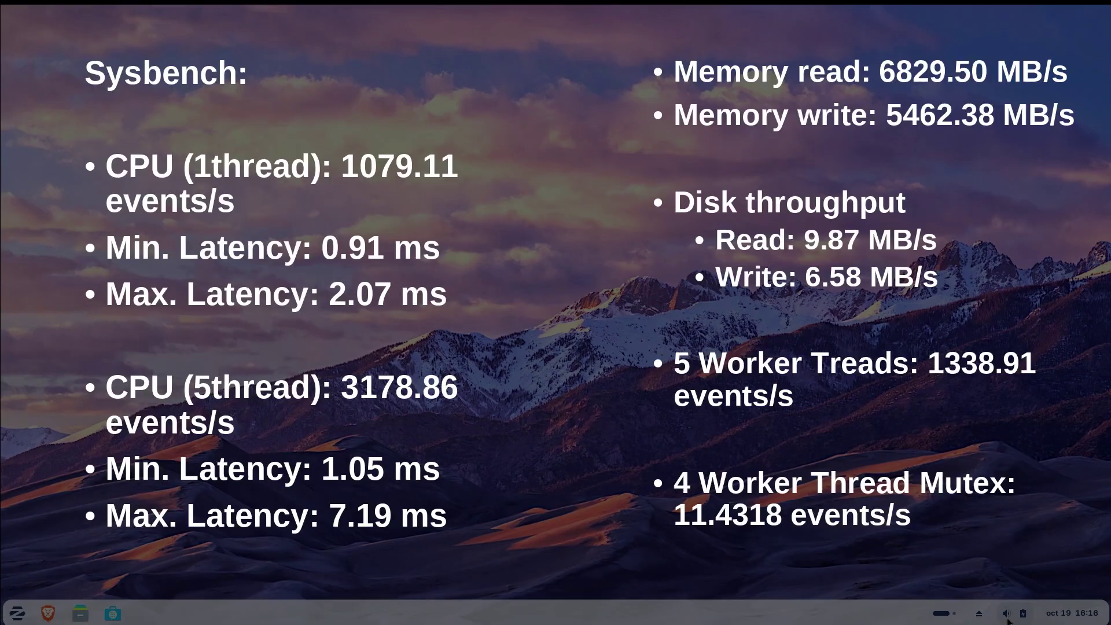